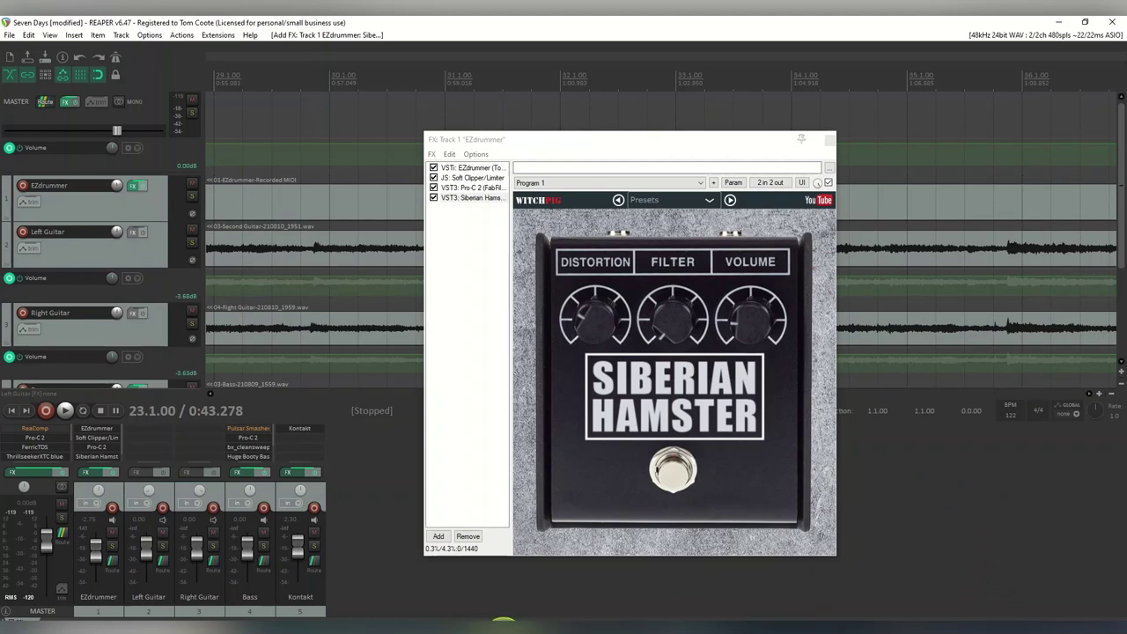
# - Switch to Chrome, view the Reaper YouTube playlist, then return to the Free Noise Toys tab
pyautogui.click(504, 627)
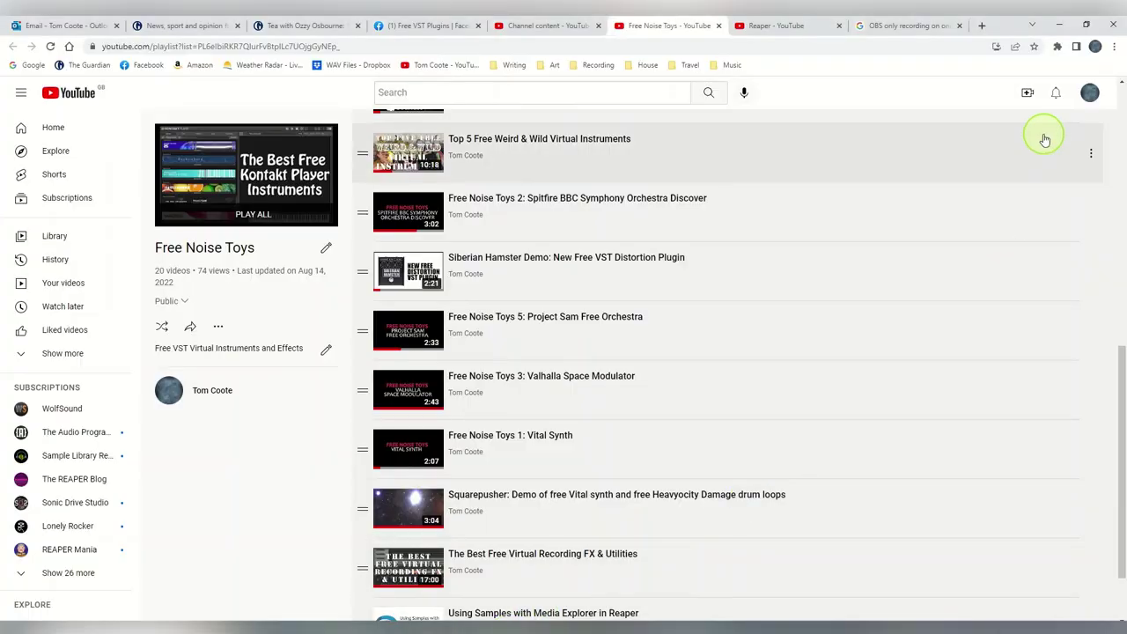
pyautogui.click(782, 26)
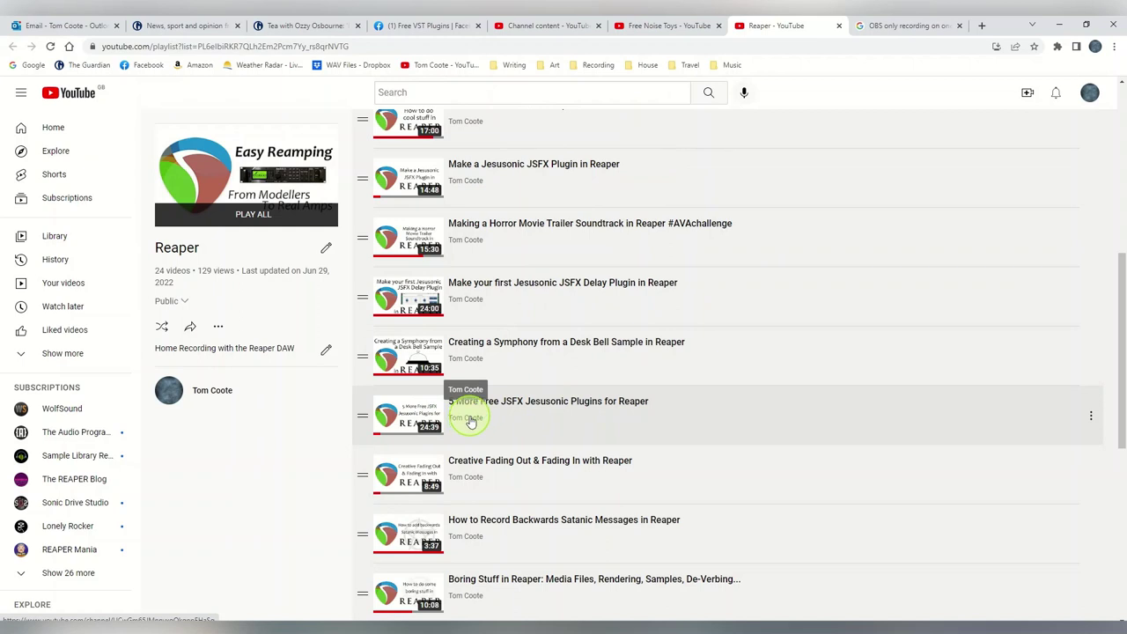
pyautogui.click(679, 25)
# - Scroll the Free Noise Toys playlist back up to its first videos
pyautogui.moveTo(1117, 377); pyautogui.dragTo(1119, 216)
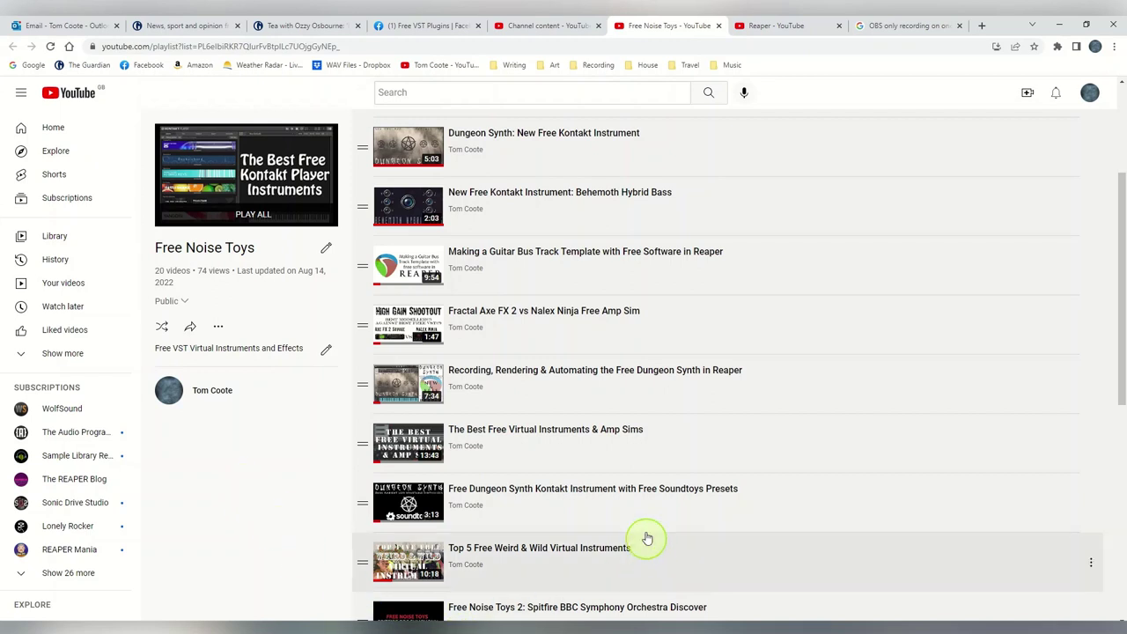
# - Bring REAPER back to the front with the EZdrummer track's Siberian Hamster window showing
pyautogui.click(414, 577)
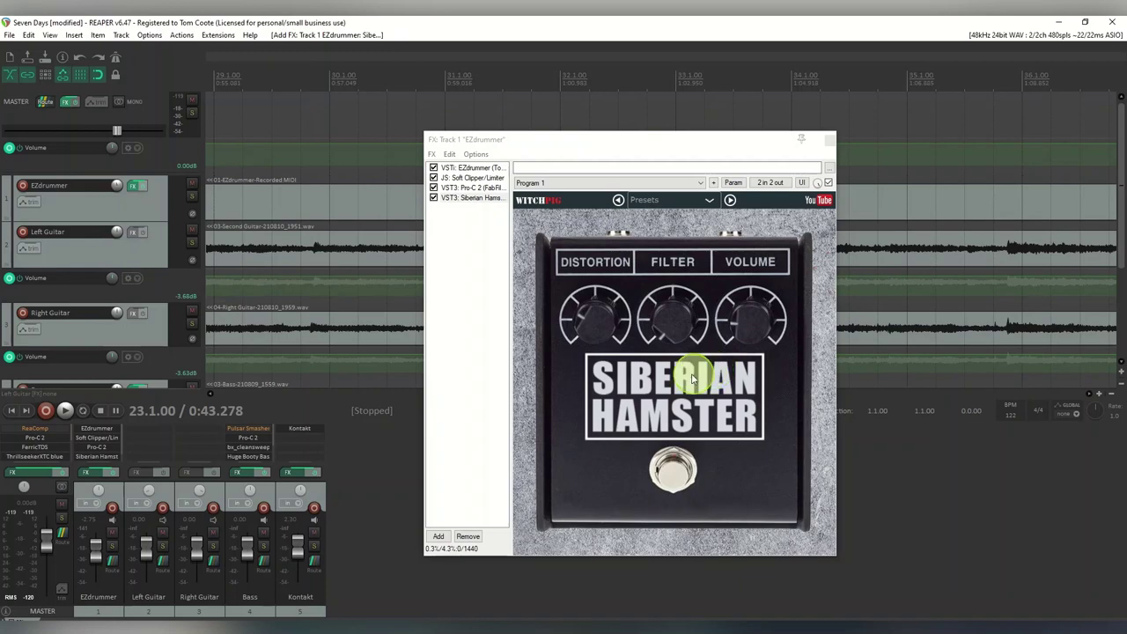
pyautogui.click(672, 470)
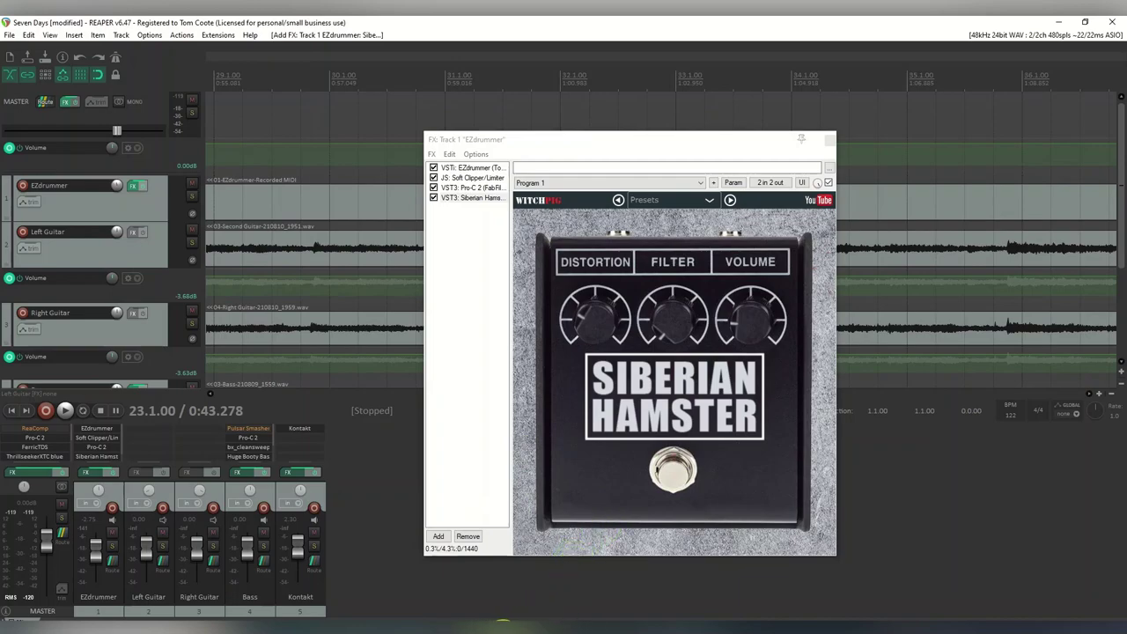
pyautogui.moveTo(505, 621)
pyautogui.click(511, 590)
pyautogui.scroll(-5, 902, 326)
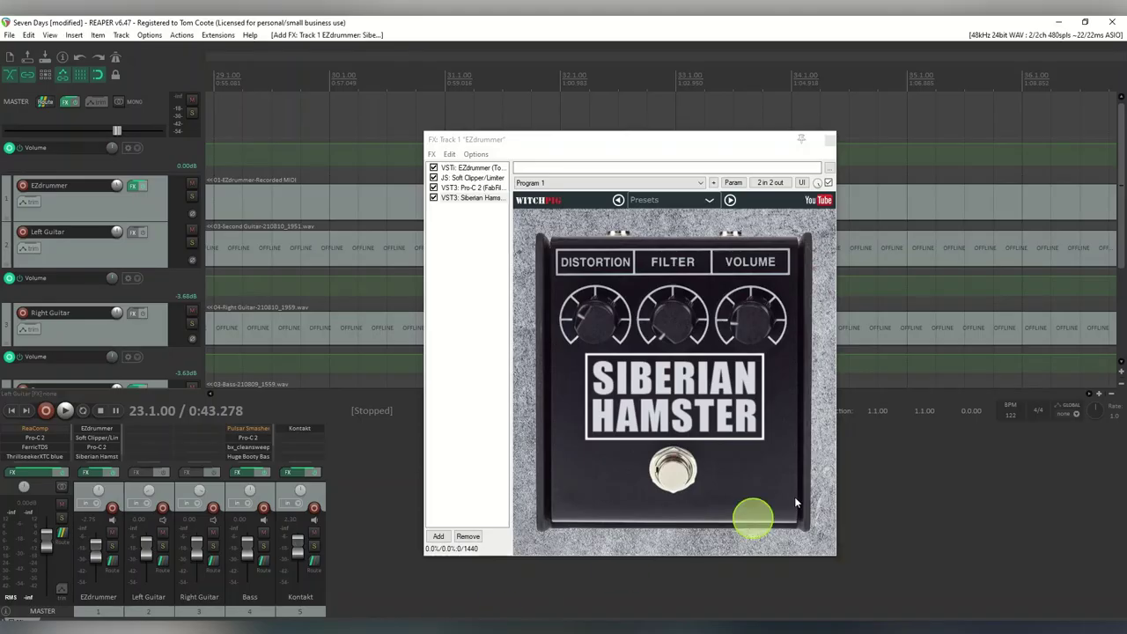
pyautogui.click(480, 198)
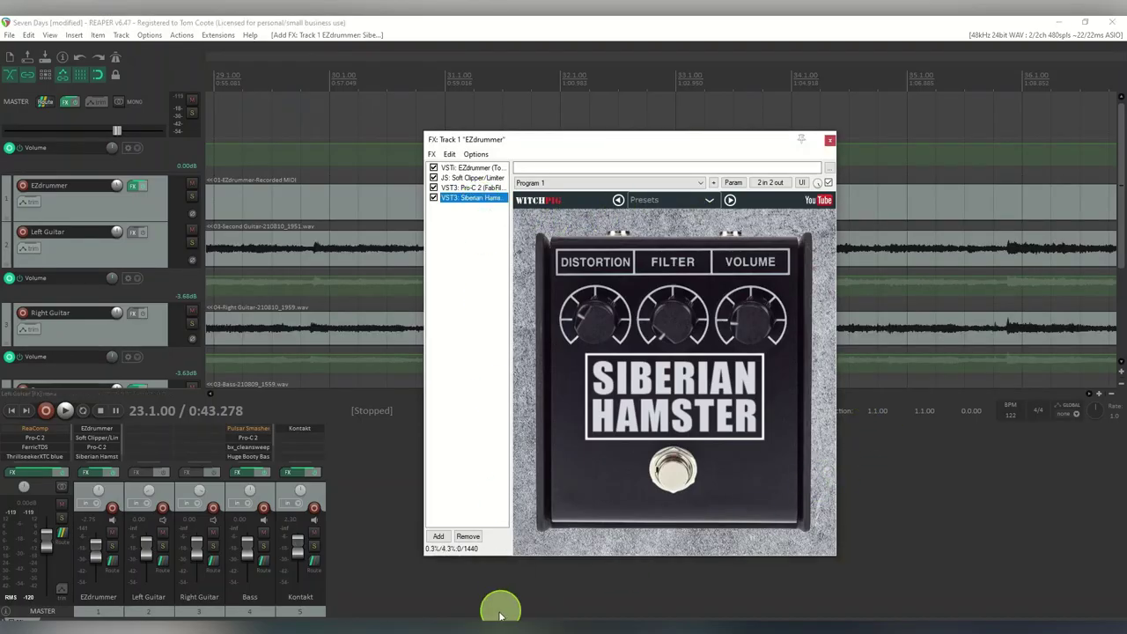
# - Remove Siberian Hamster from EZdrummer's FX chain and insert a new track below it
pyautogui.click(467, 536)
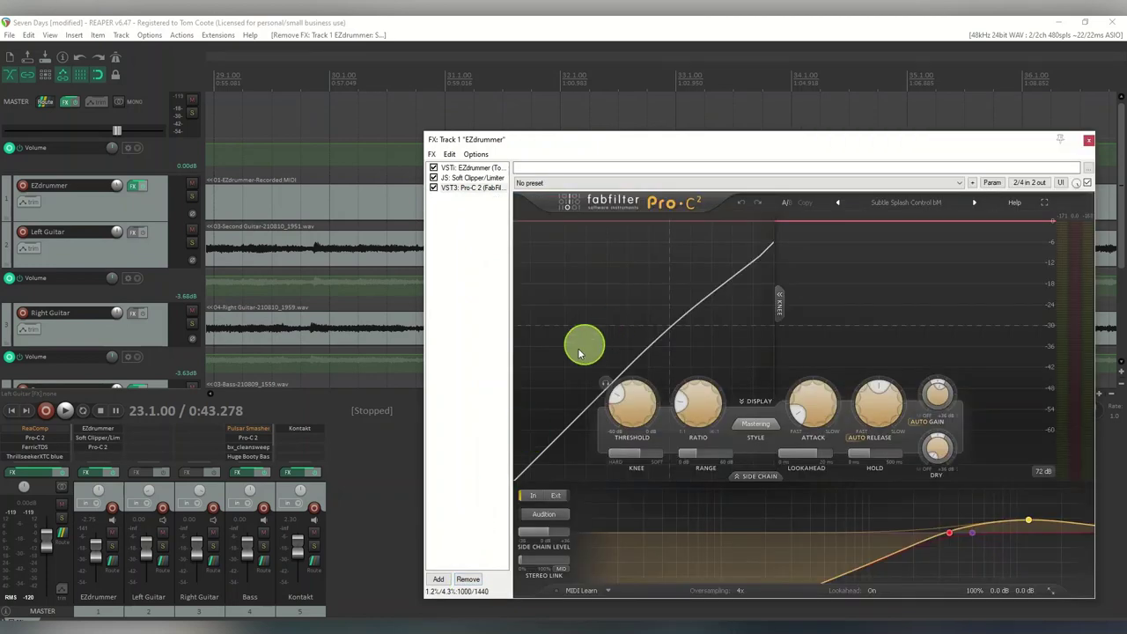
pyautogui.click(1090, 140)
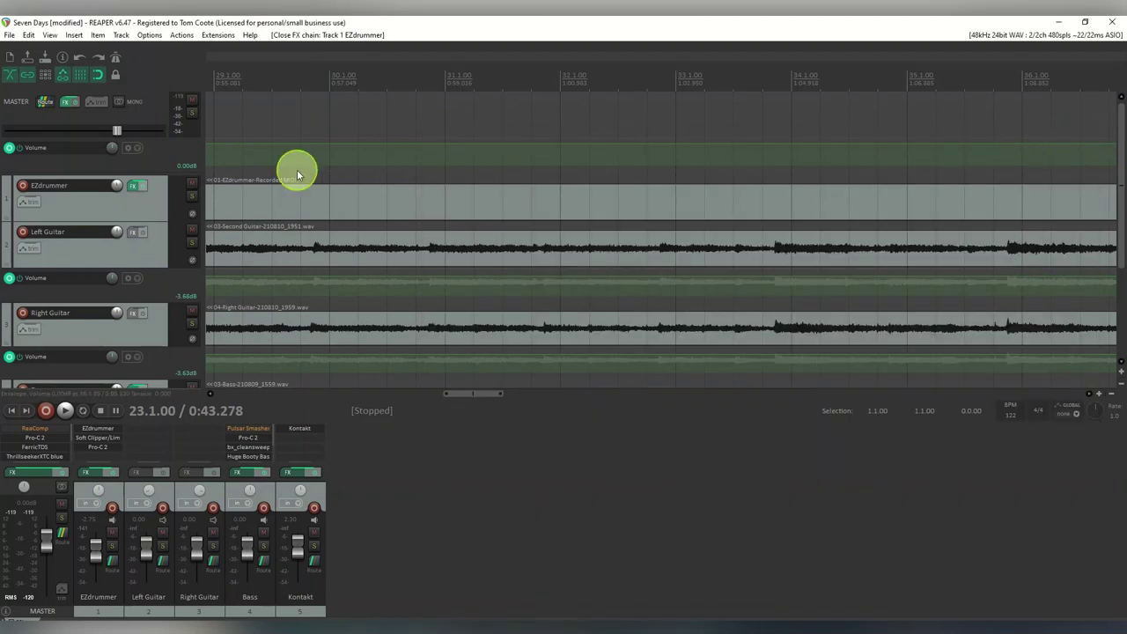
pyautogui.rightClick(94, 205)
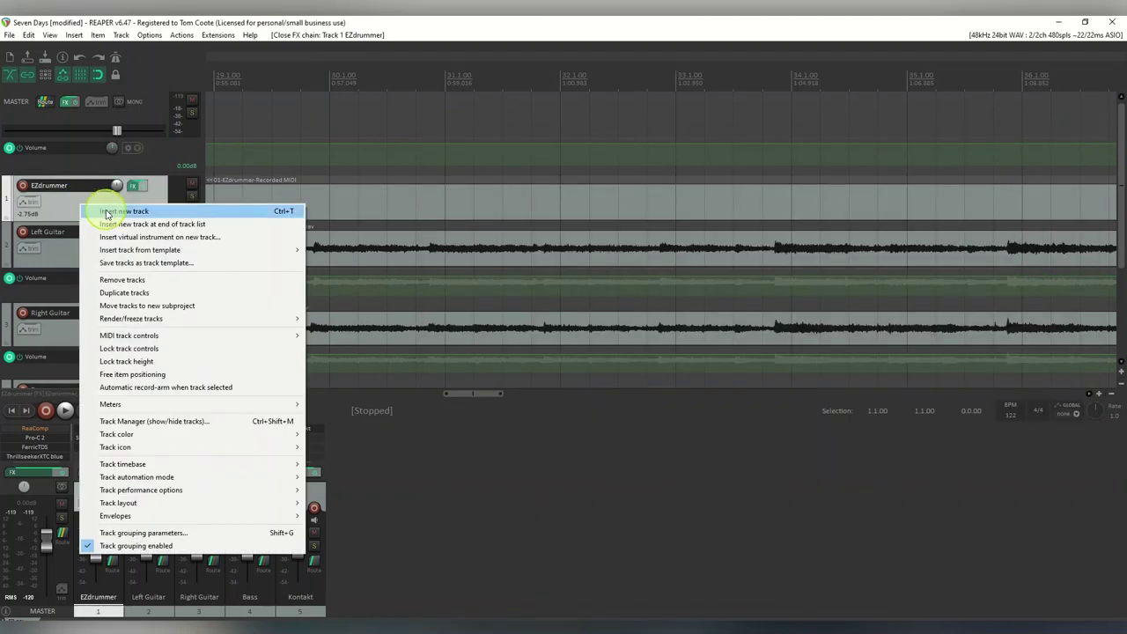
pyautogui.click(104, 212)
# - Turn on repeat and name the new track 2 'Parallel Distortion'
pyautogui.press('r')
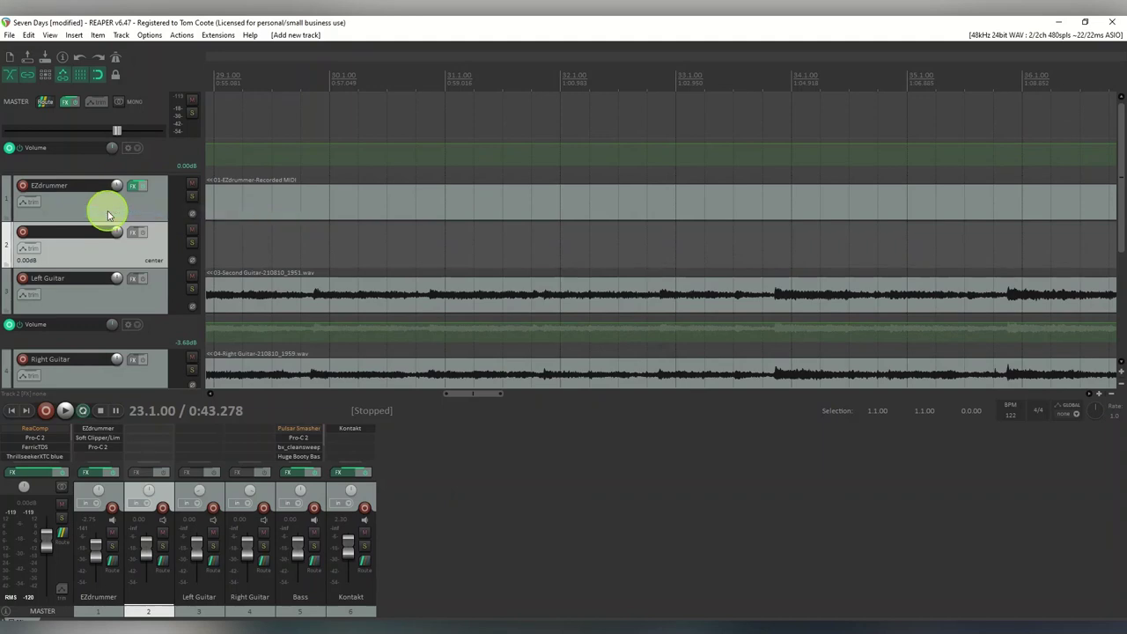
pyautogui.doubleClick(54, 231)
pyautogui.write('Para')
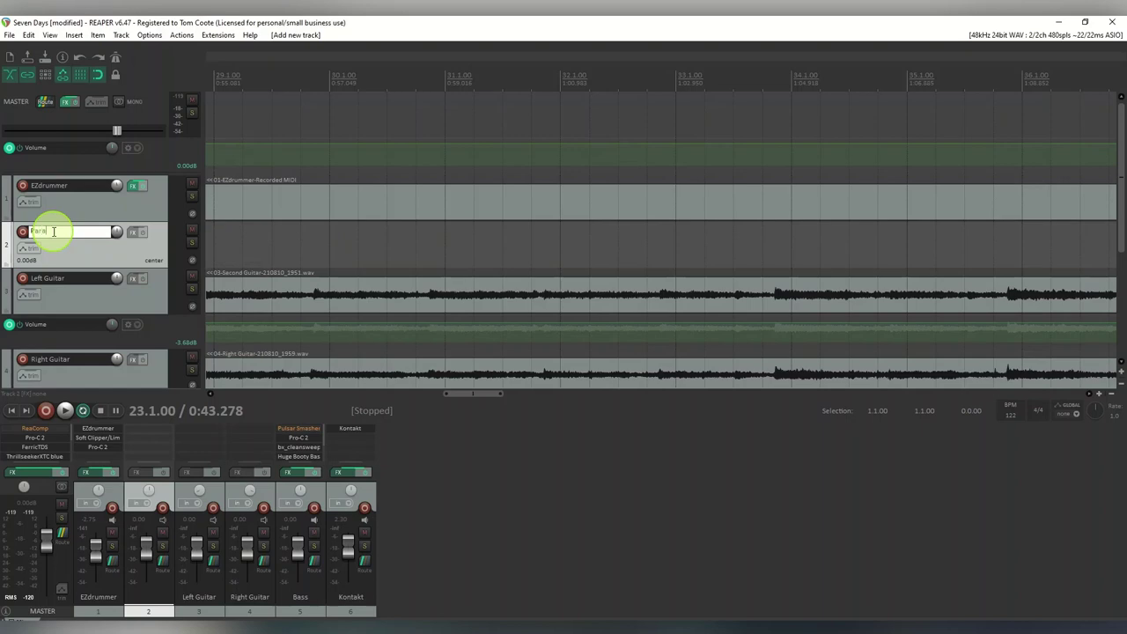
pyautogui.write('llel Distortion')
pyautogui.press('Return')
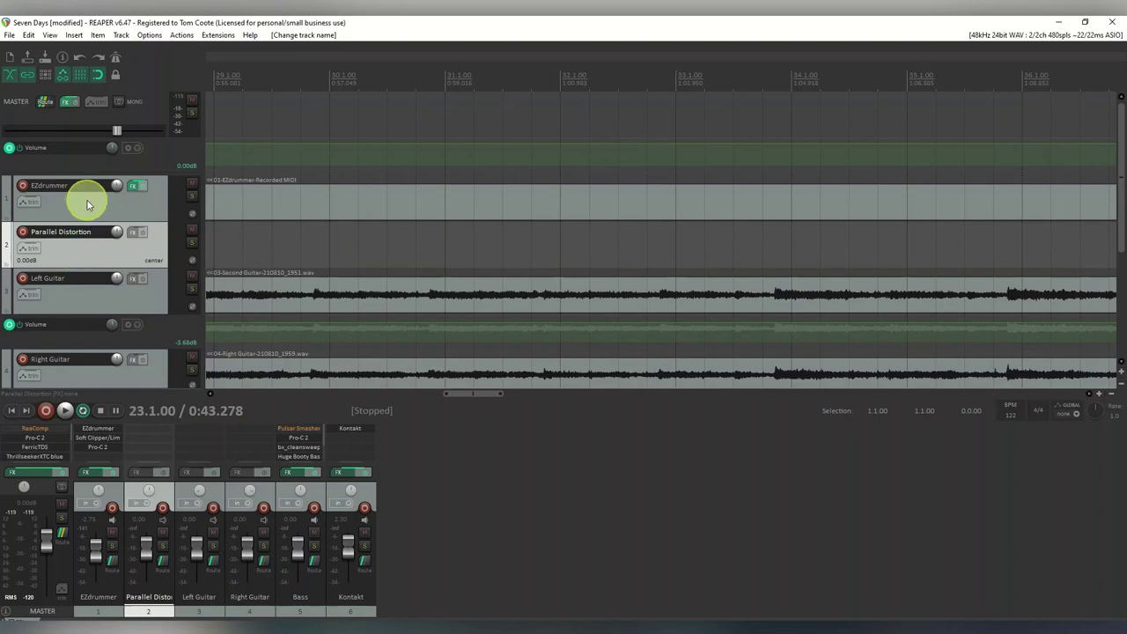
pyautogui.click(66, 414)
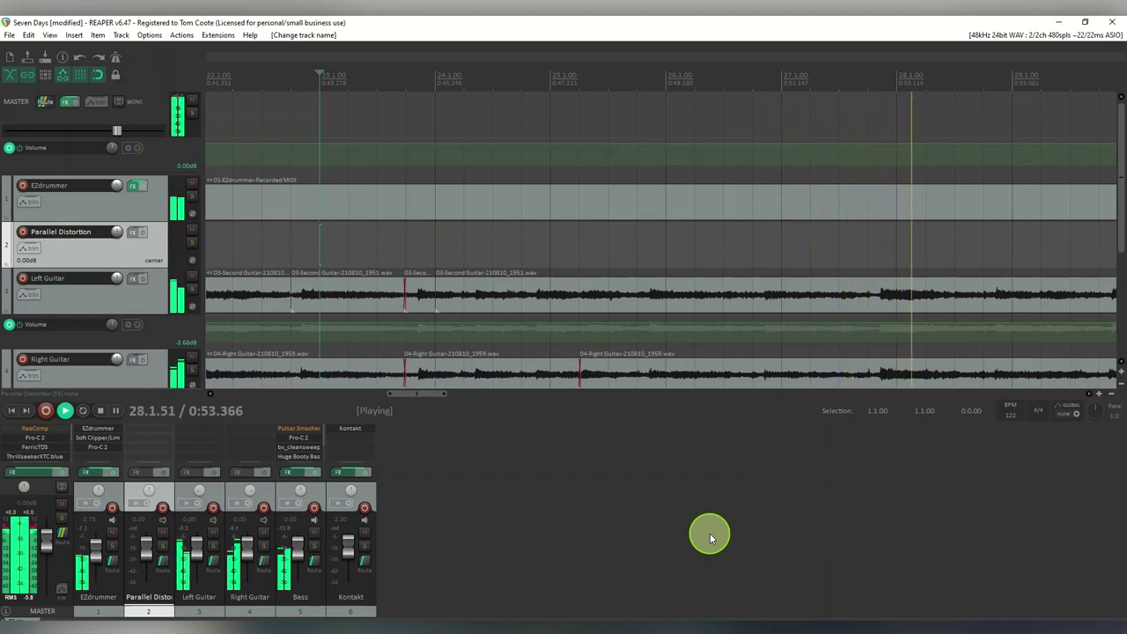
pyautogui.click(100, 411)
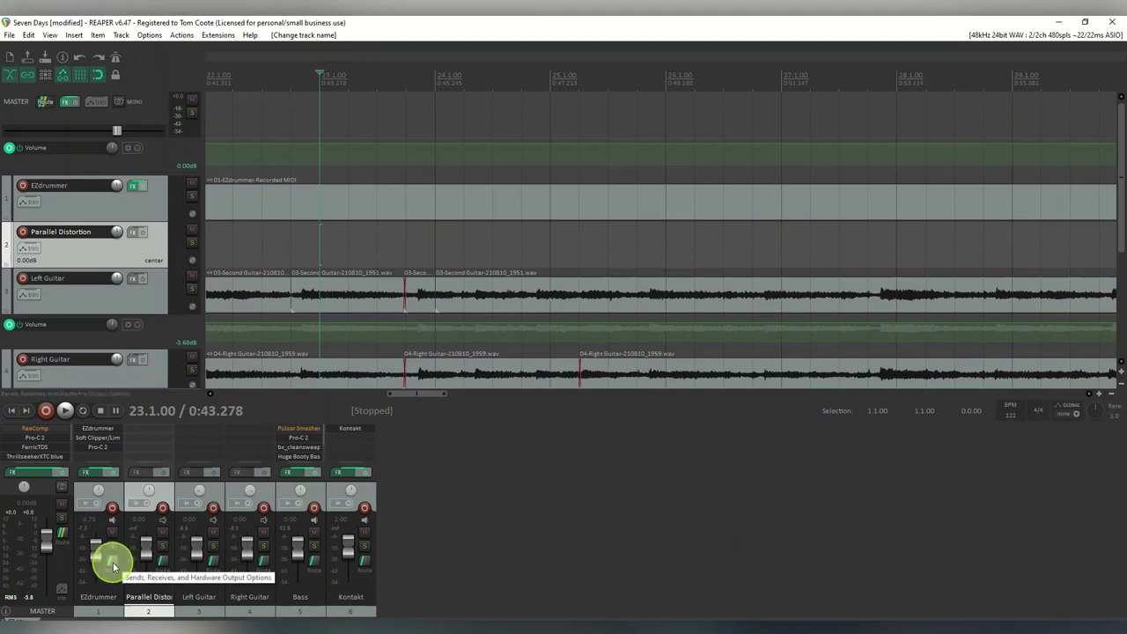
pyautogui.moveTo(113, 562); pyautogui.dragTo(161, 560)
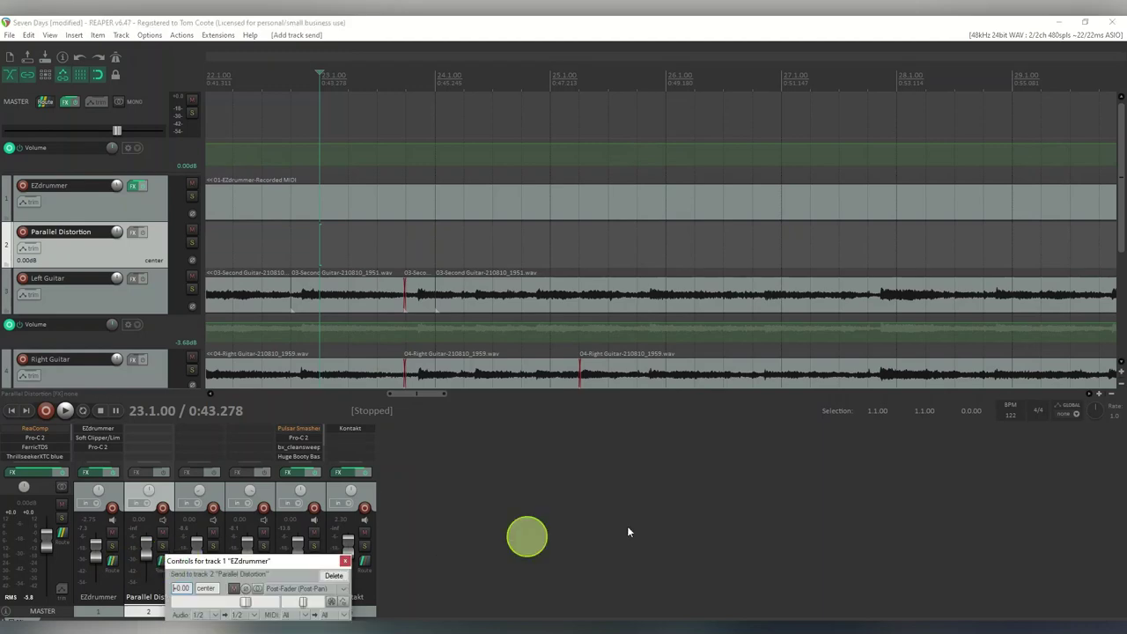
# - Close the new send's window and lower the Parallel Distortion fader to -6.41 dB
pyautogui.click(683, 521)
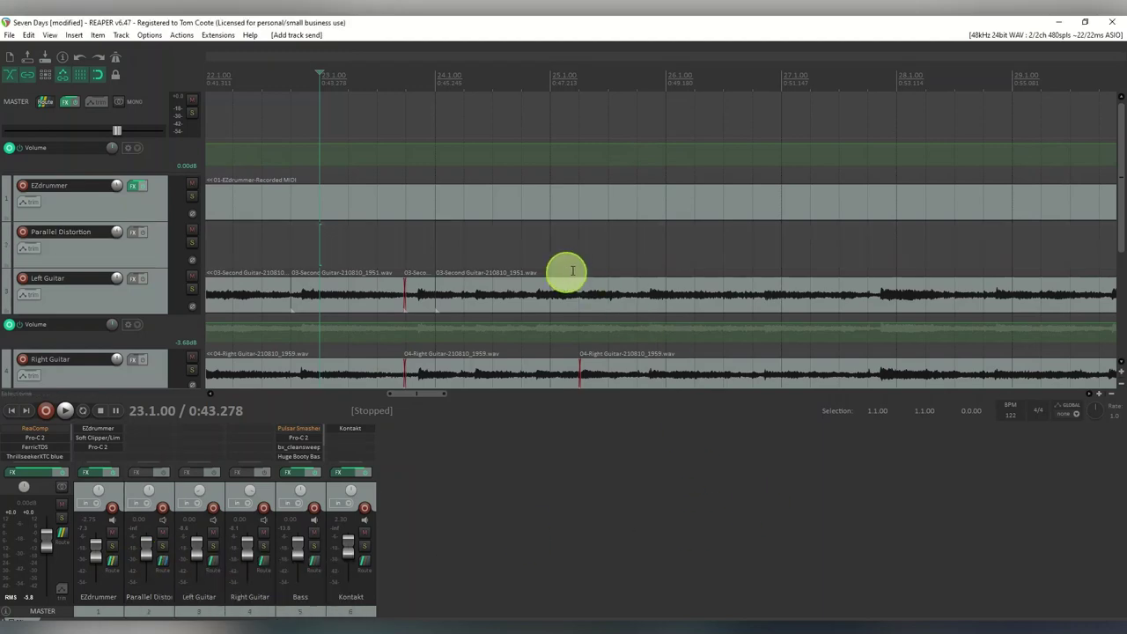
pyautogui.click(98, 557)
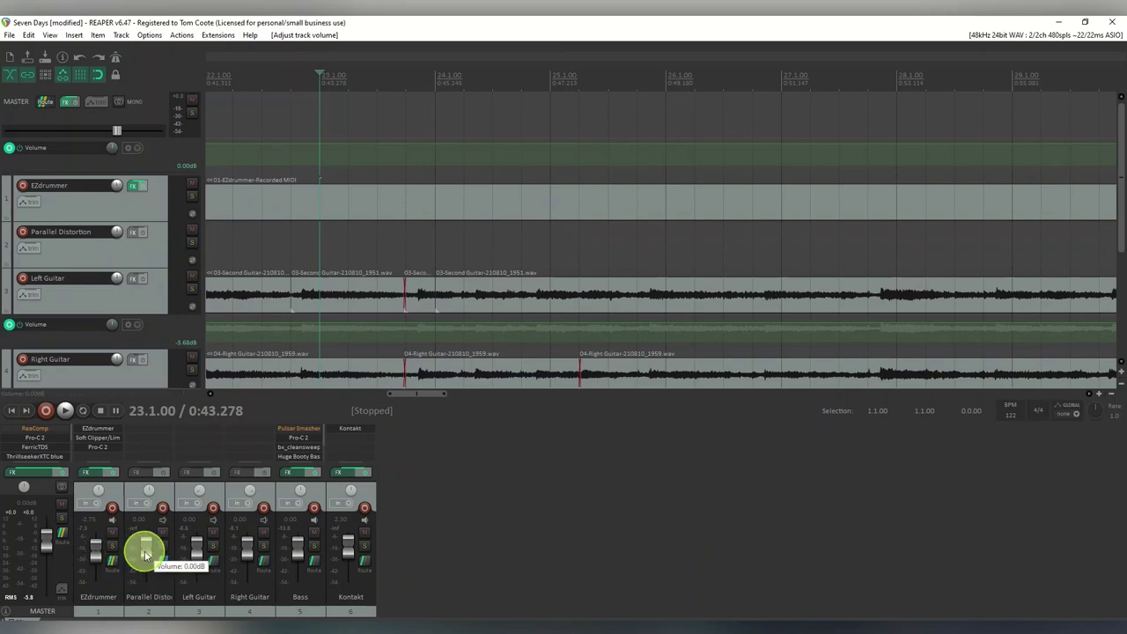
pyautogui.moveTo(144, 551); pyautogui.dragTo(146, 560)
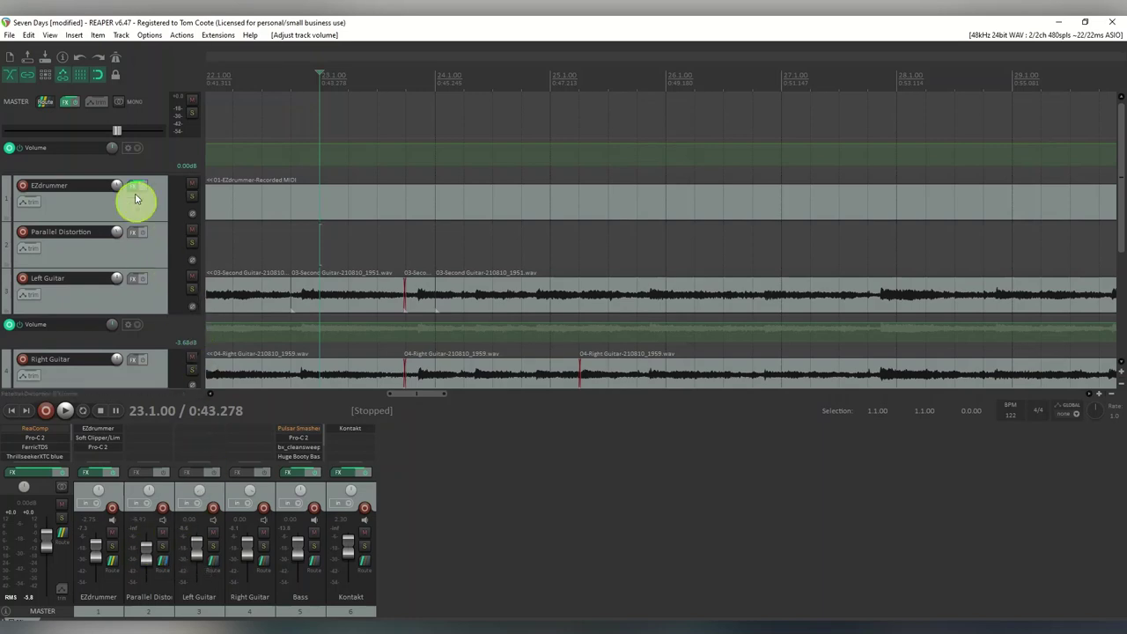
pyautogui.click(133, 236)
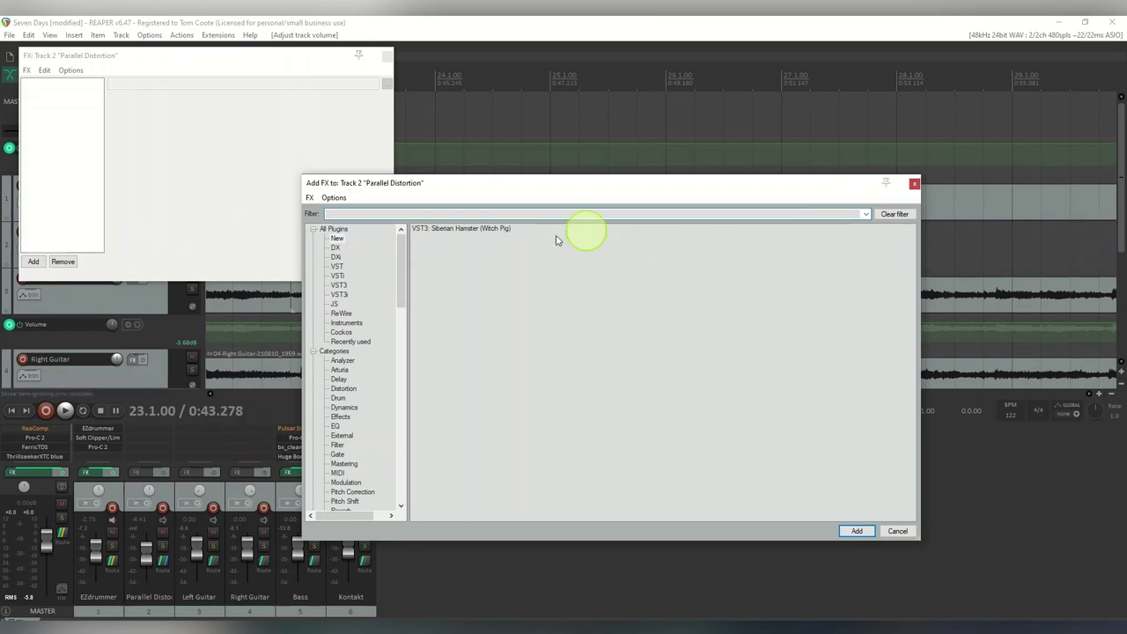
# - Add VST3: Siberian Hamster (Witch Pig) to Parallel Distortion, move its window aside, and start playback
pyautogui.click(479, 231)
pyautogui.doubleClick(479, 230)
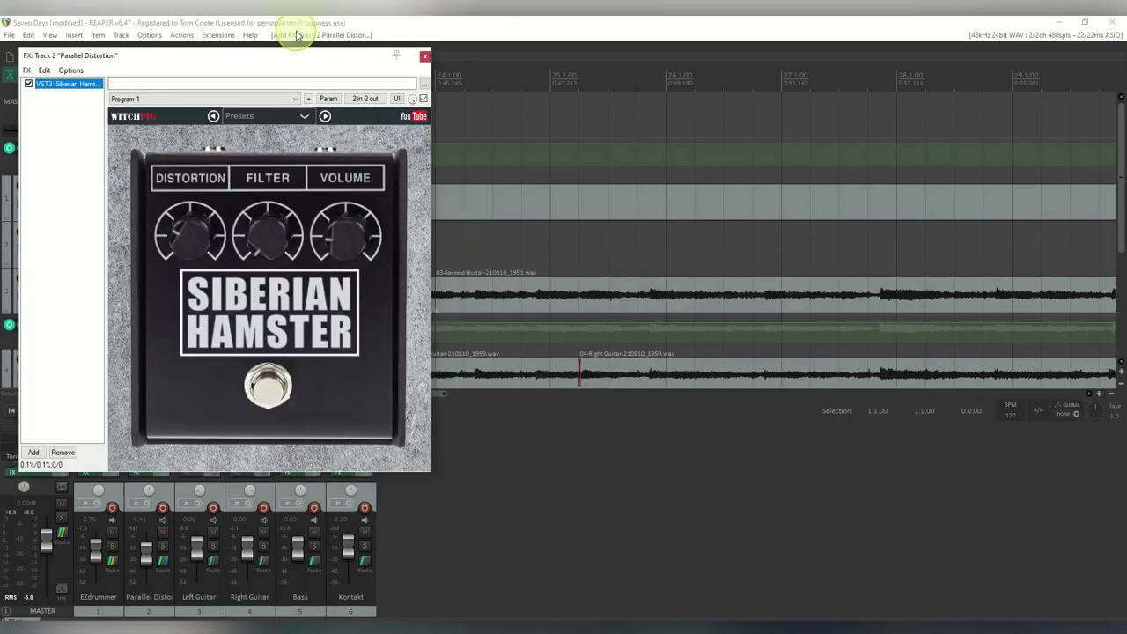
pyautogui.moveTo(272, 56); pyautogui.dragTo(716, 168)
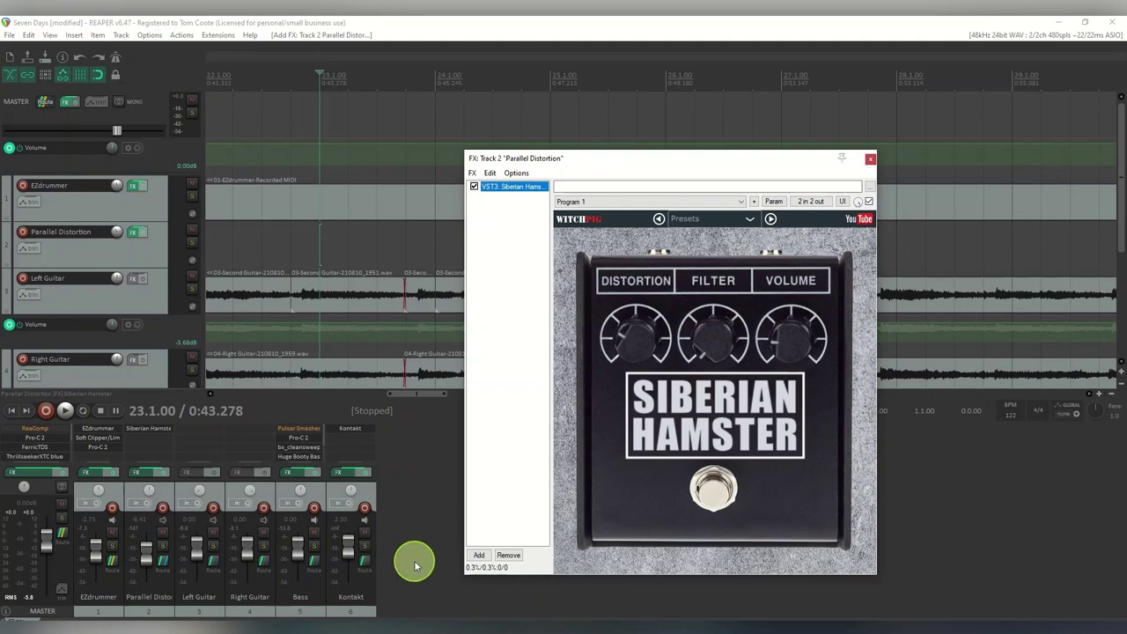
pyautogui.click(65, 410)
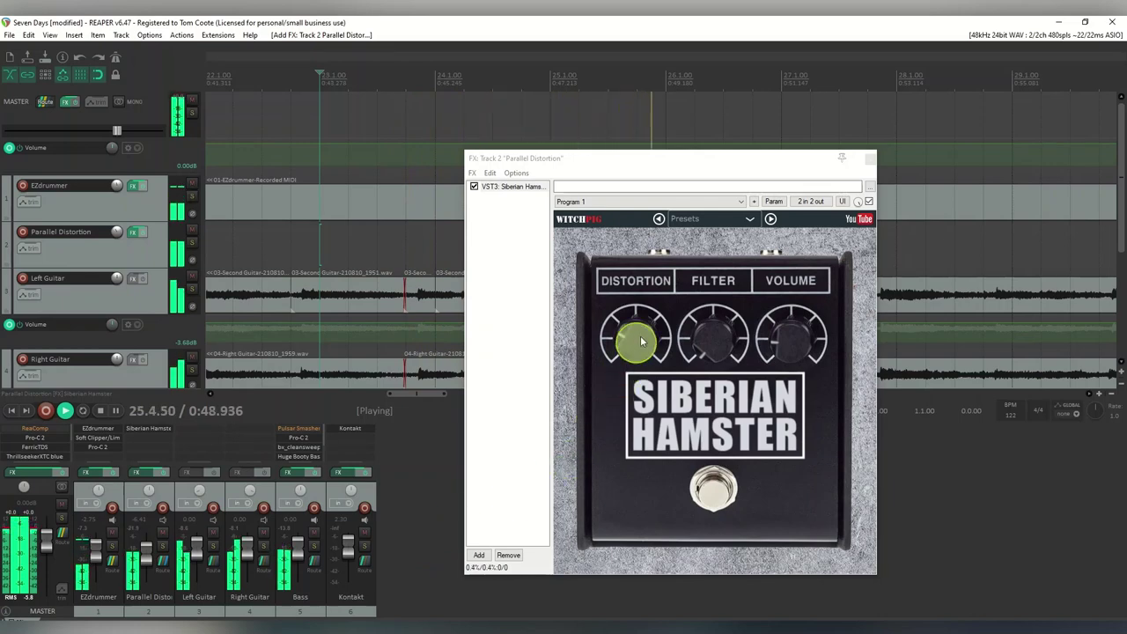
# - Audition the Gentle Nibble, Nasty Bite and Black Death presets, ending on Default Setting
pyautogui.click(771, 219)
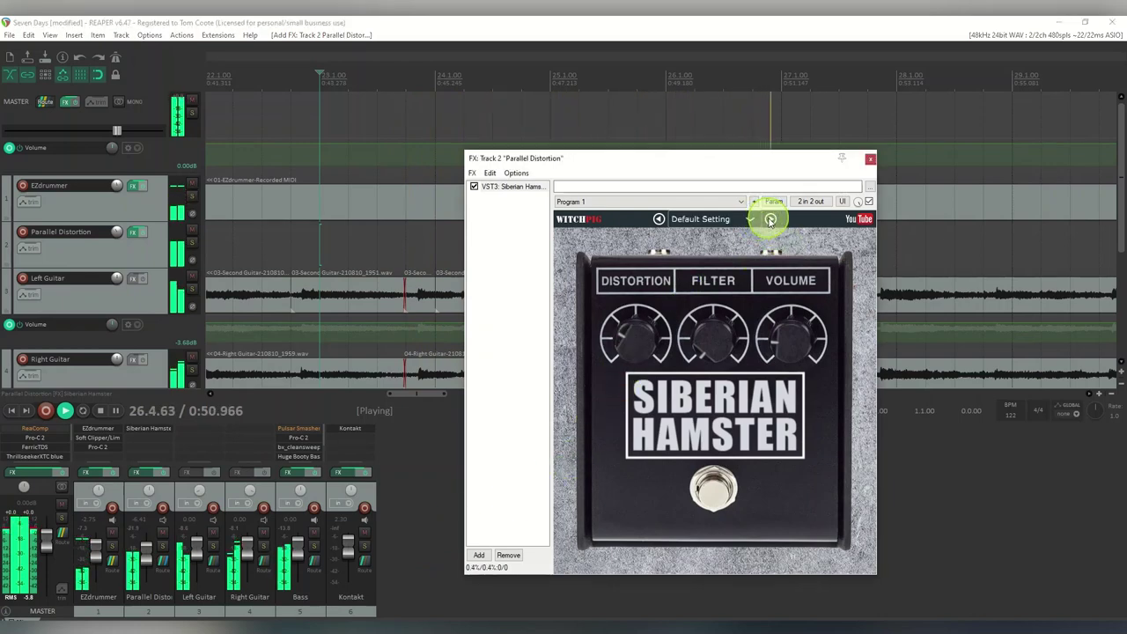
pyautogui.click(770, 220)
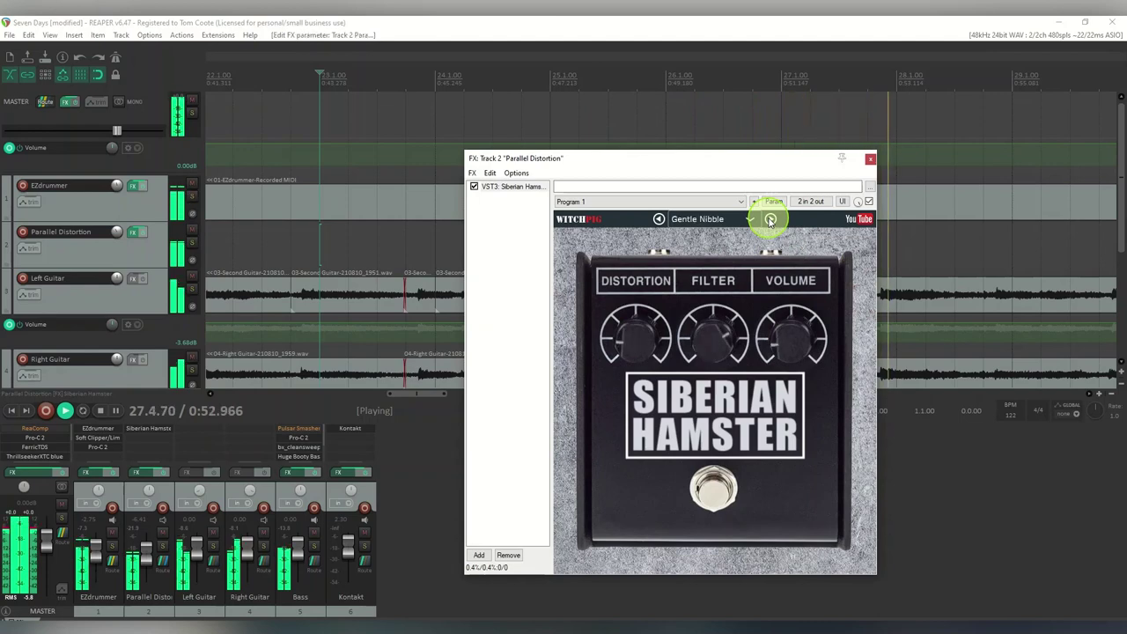
pyautogui.click(771, 220)
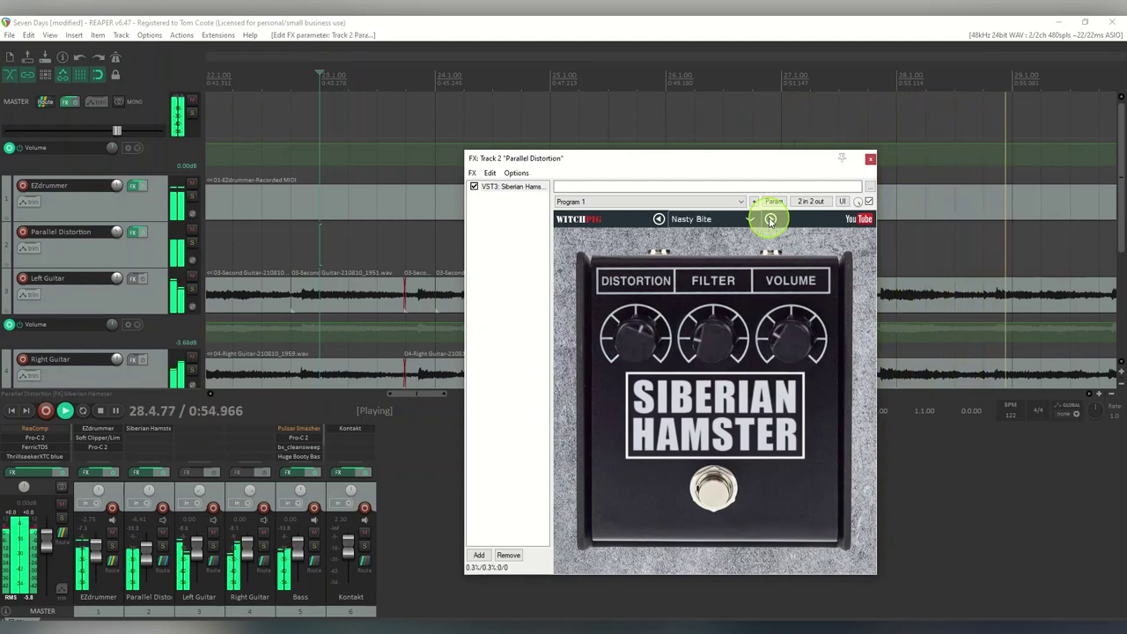
pyautogui.click(771, 220)
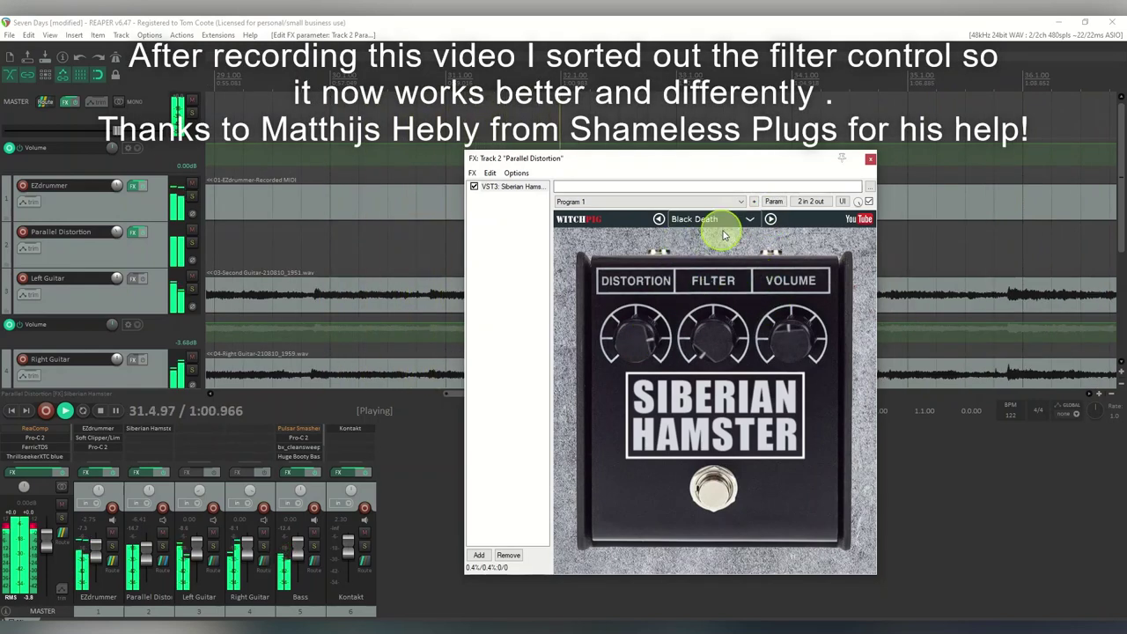
pyautogui.click(770, 220)
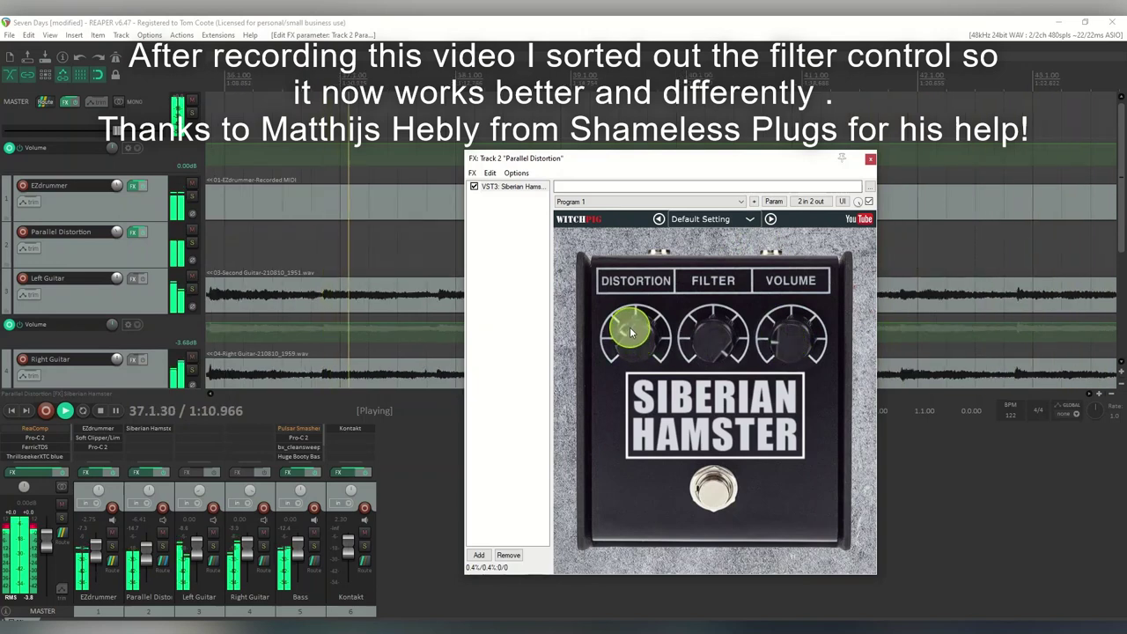
# - Turn the Distortion knob down slightly, drop Parallel Distortion to about -9.5 dB, and stop
pyautogui.moveTo(630, 328); pyautogui.dragTo(146, 567)
pyautogui.click(147, 555)
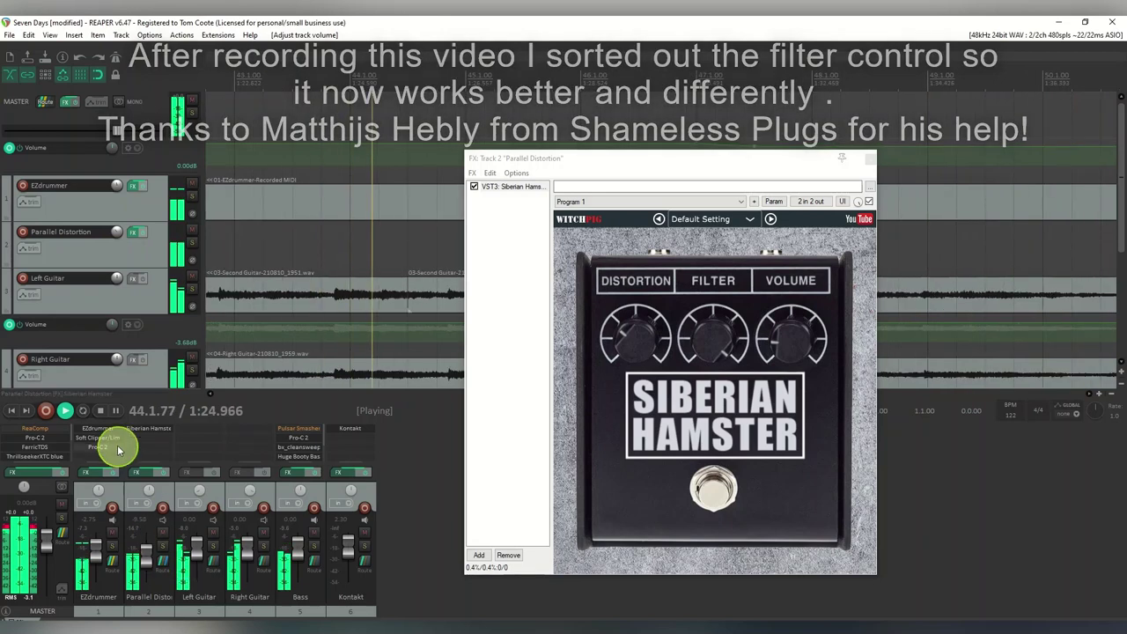
pyautogui.click(101, 410)
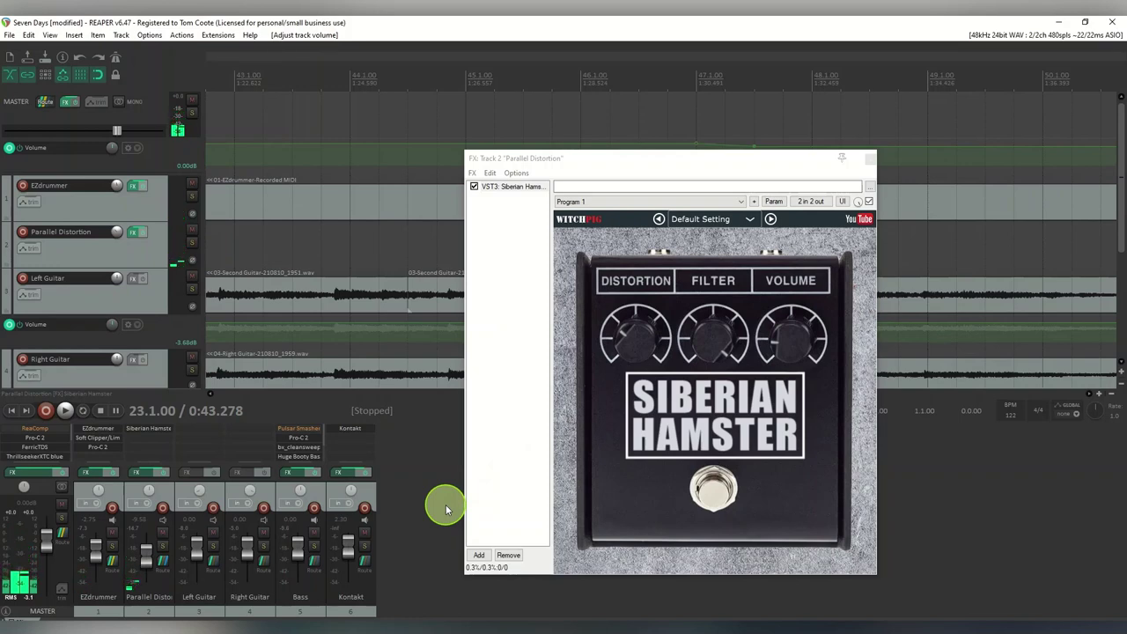
# - Reset EZdrummer to 0 dB, play with Parallel Distortion muted, then unmute it and play again
pyautogui.doubleClick(95, 550)
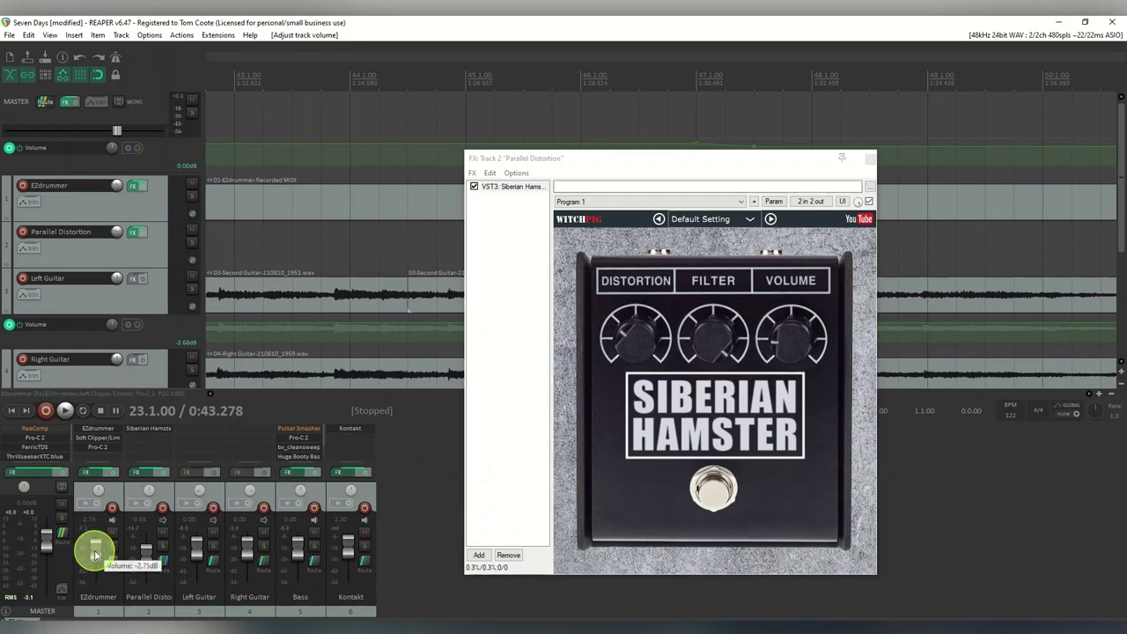
pyautogui.click(163, 532)
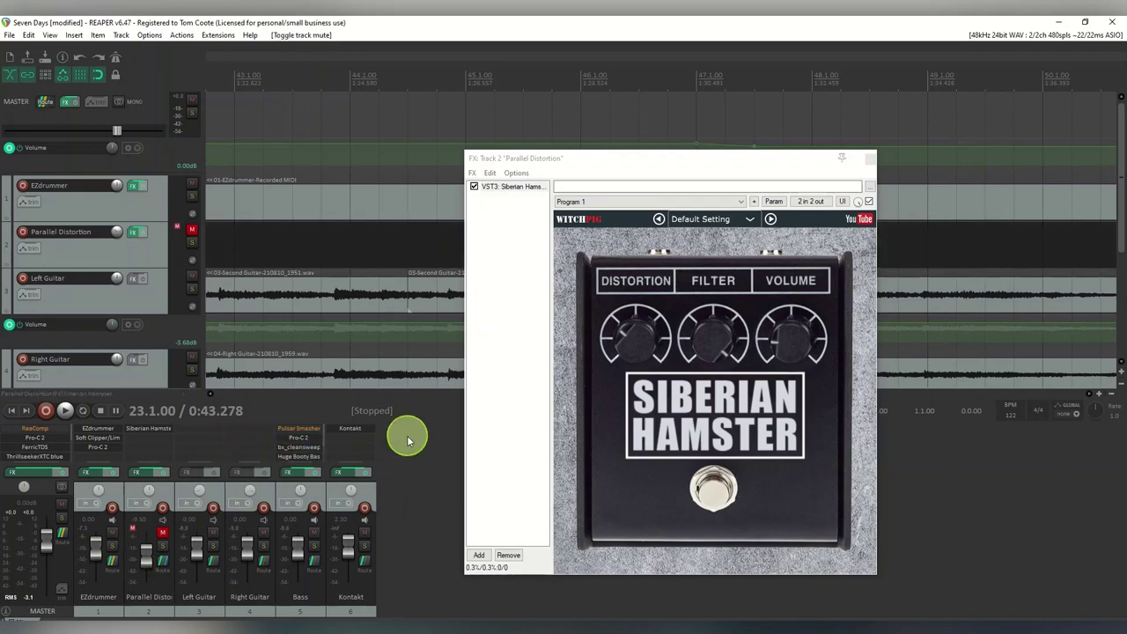
pyautogui.click(67, 412)
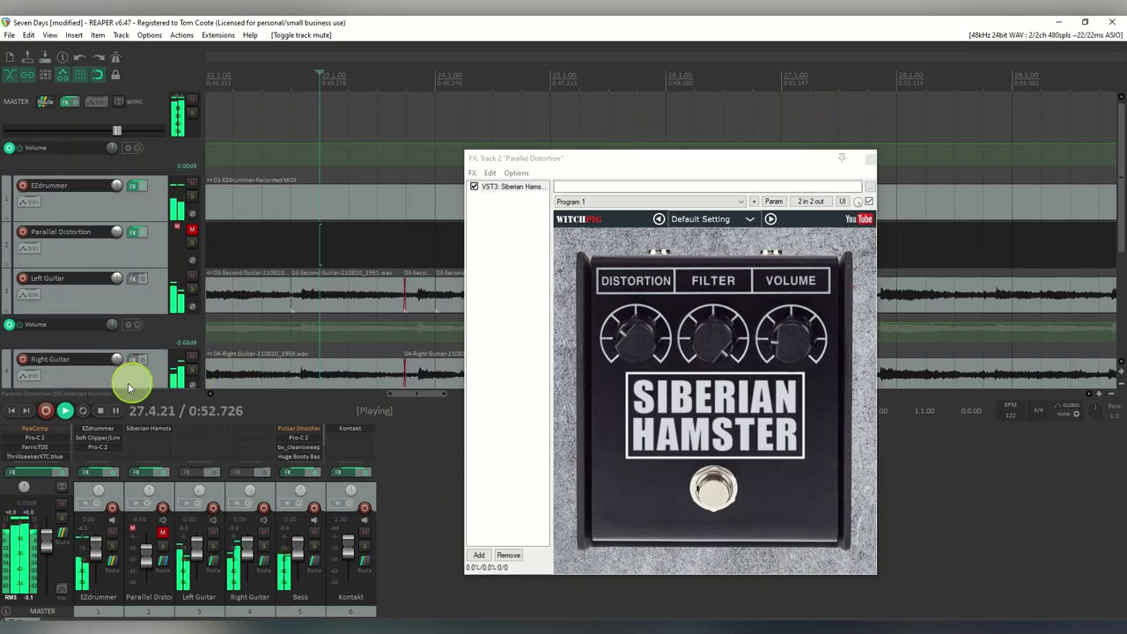
pyautogui.click(100, 411)
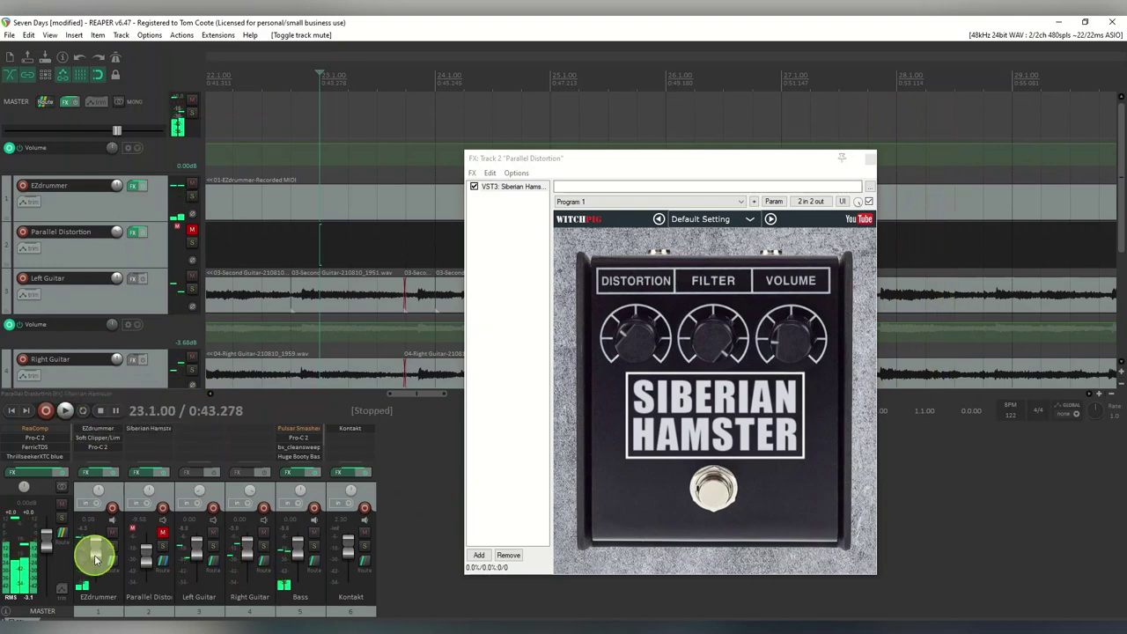
pyautogui.scroll(-5, 97, 556)
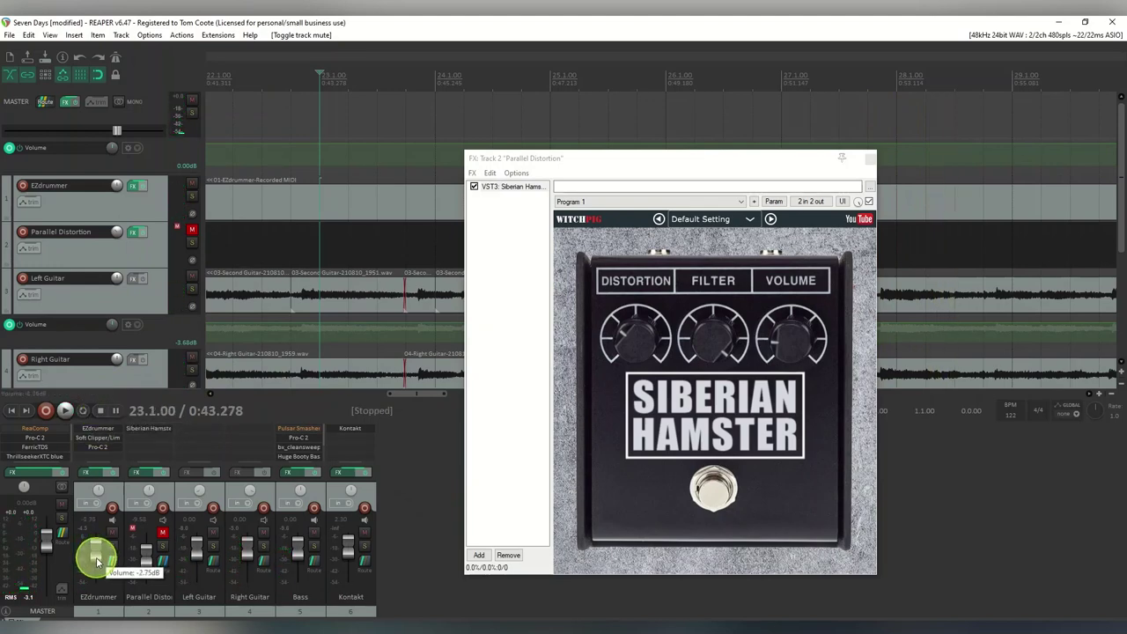
pyautogui.click(161, 532)
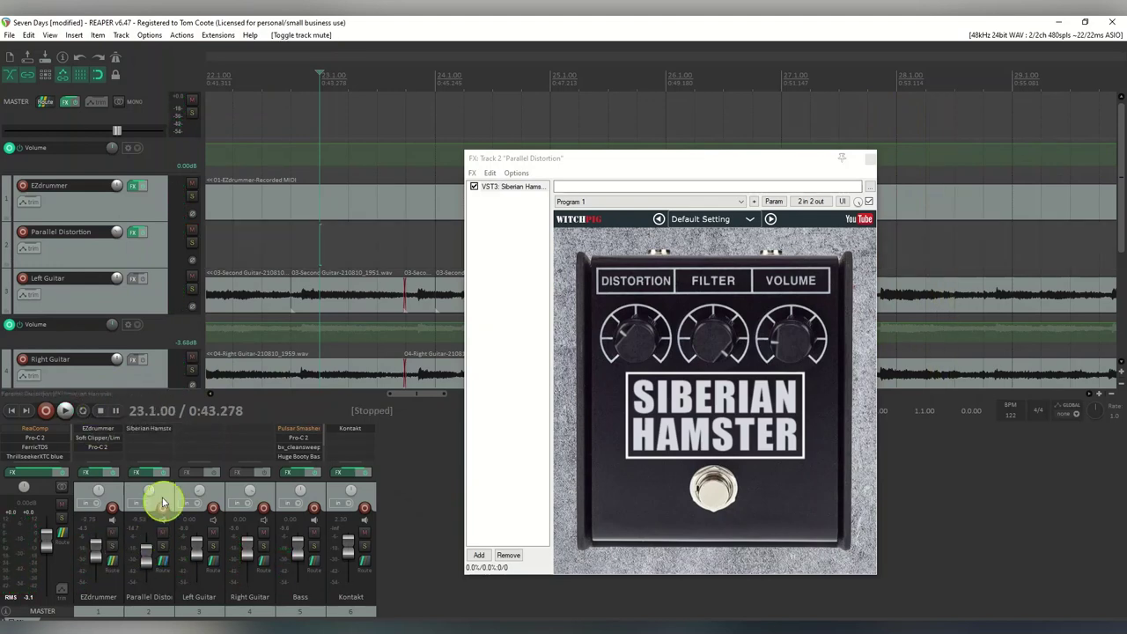
pyautogui.click(64, 410)
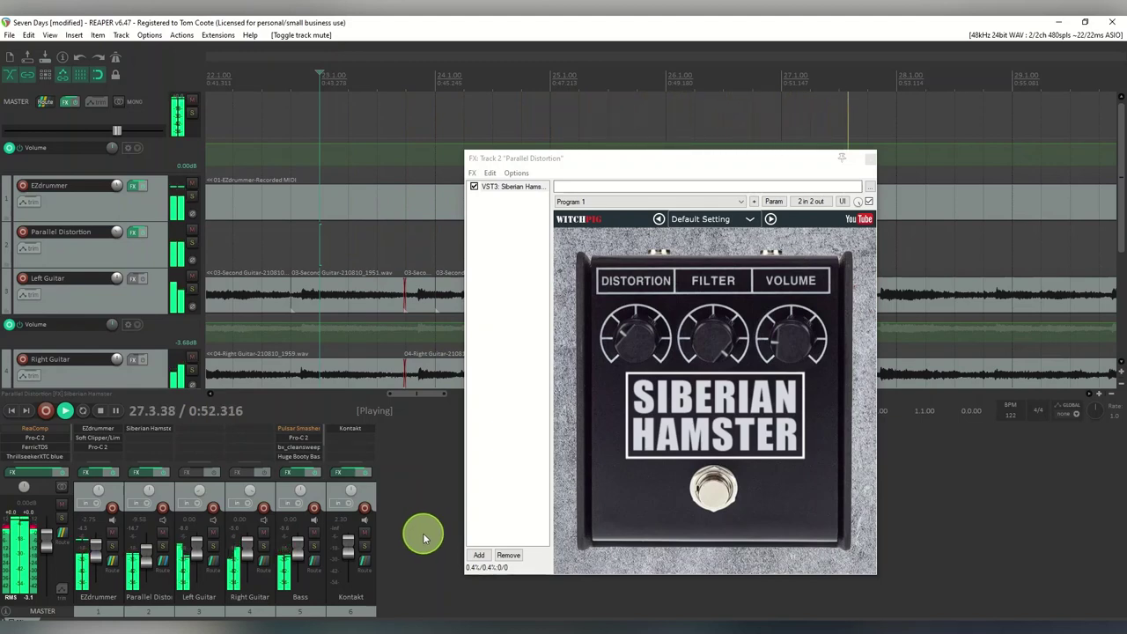
# - Adjust the Parallel Distortion fader and lower the pedal's Volume knob slightly
pyautogui.moveTo(148, 561)
pyautogui.click(148, 562)
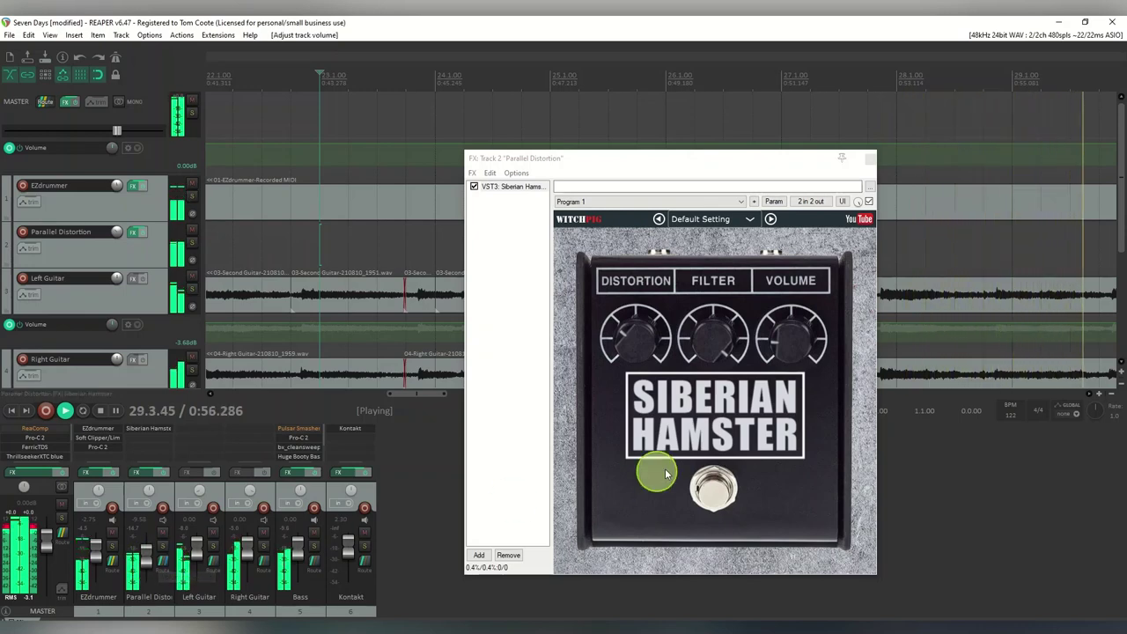
pyautogui.click(775, 342)
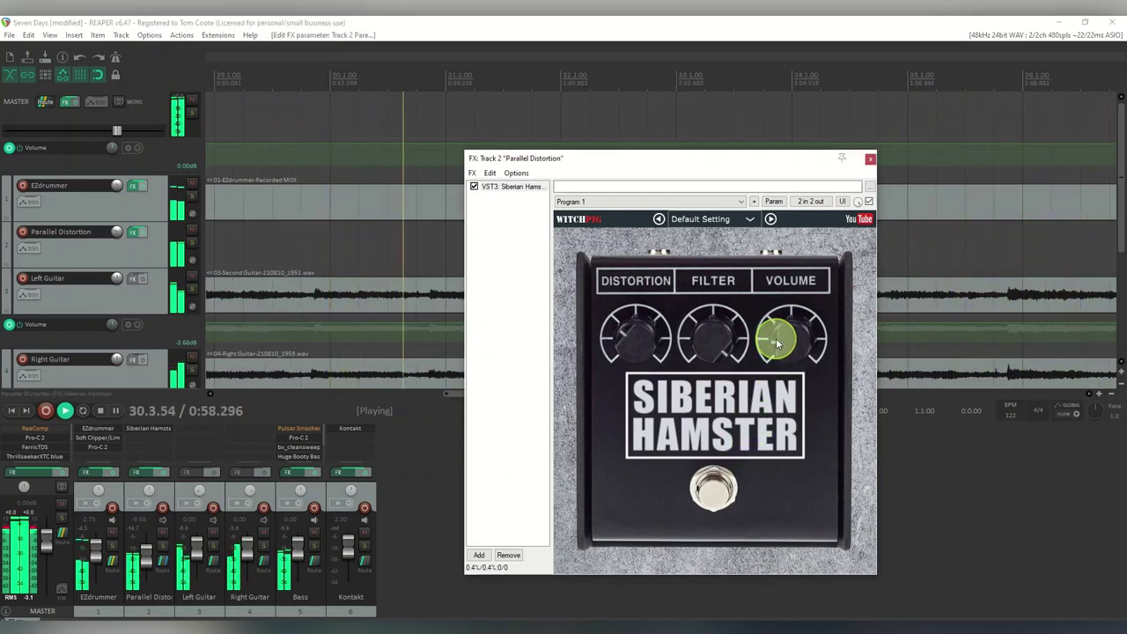
pyautogui.moveTo(776, 338); pyautogui.dragTo(774, 341)
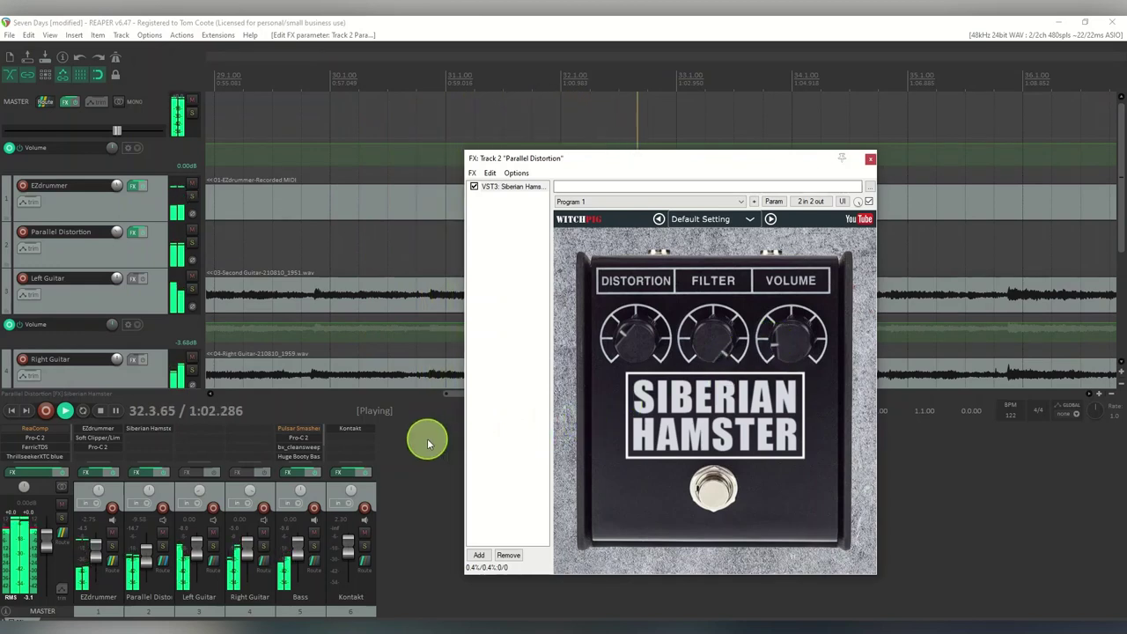
# - Stop playback and turn the pedal's Filter knob up and back down
pyautogui.click(100, 412)
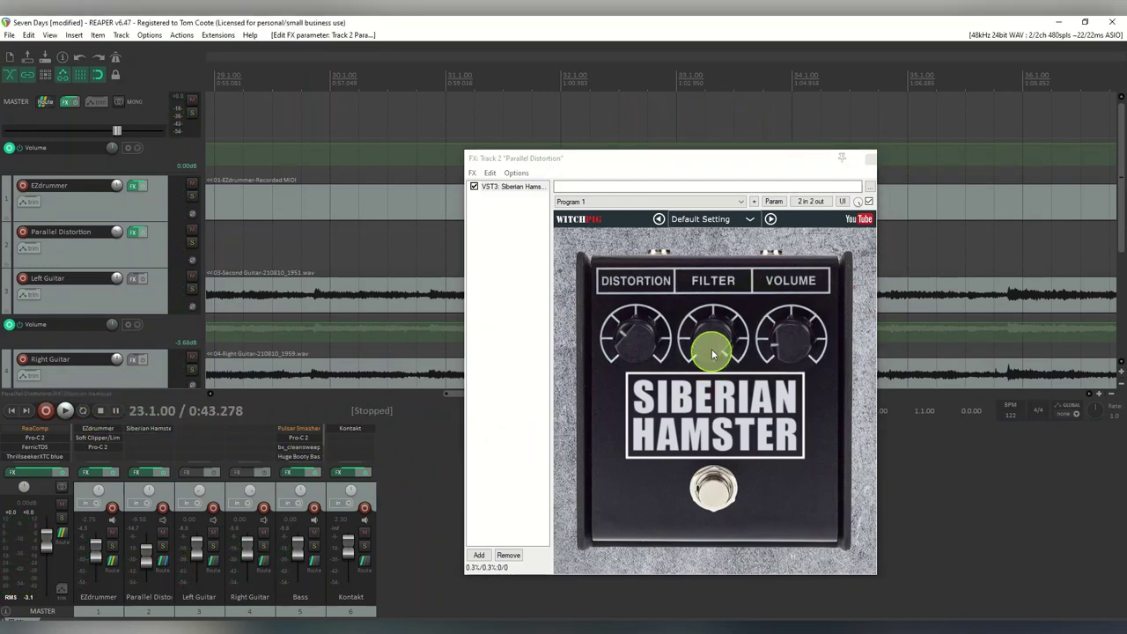
pyautogui.moveTo(723, 366); pyautogui.dragTo(729, 359)
pyautogui.moveTo(718, 334)
pyautogui.mouseDown()
pyautogui.moveTo(717, 314)
pyautogui.moveTo(730, 336)
pyautogui.mouseUp()
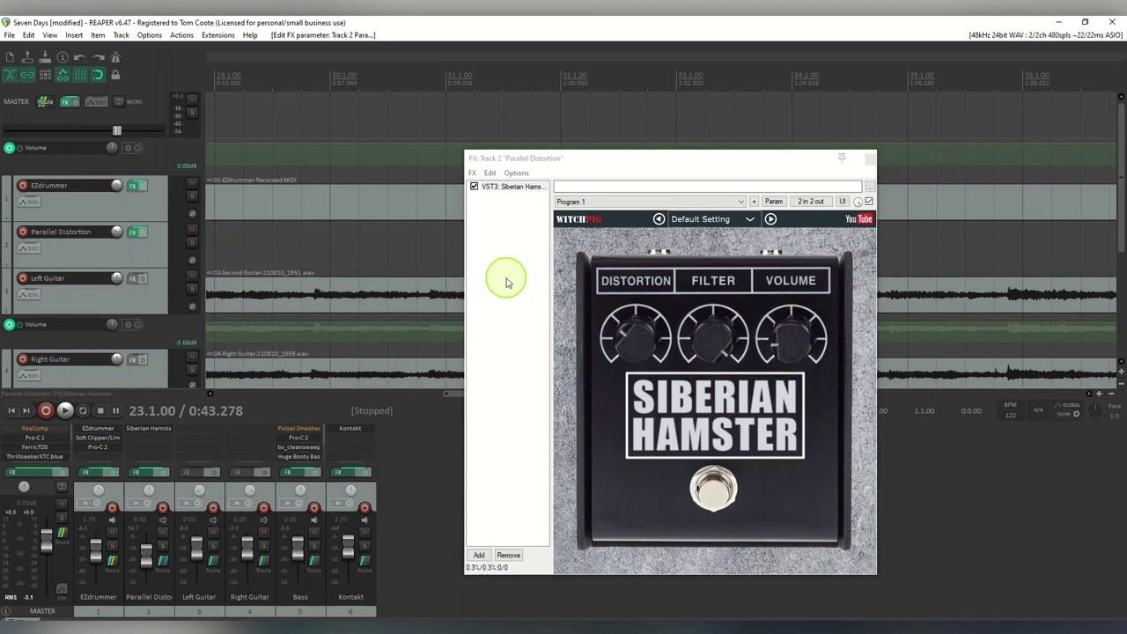
# - Show Siberian Hamster's Volume, Filter and Distortion envelope lanes on Parallel Distortion
pyautogui.moveTo(641, 165); pyautogui.dragTo(687, 188)
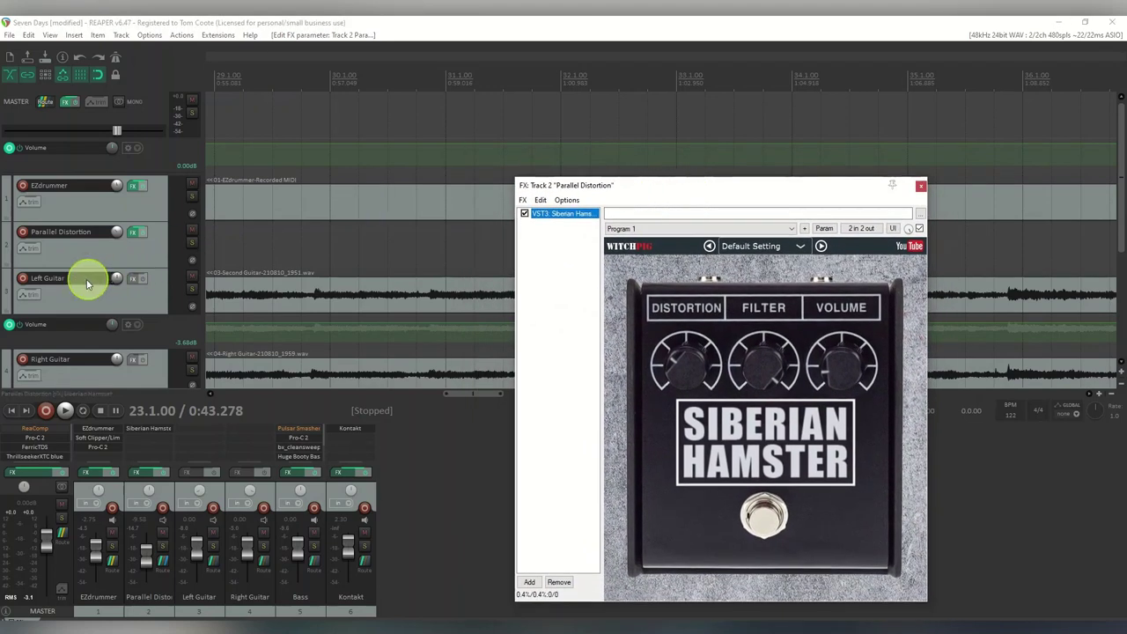
pyautogui.click(29, 247)
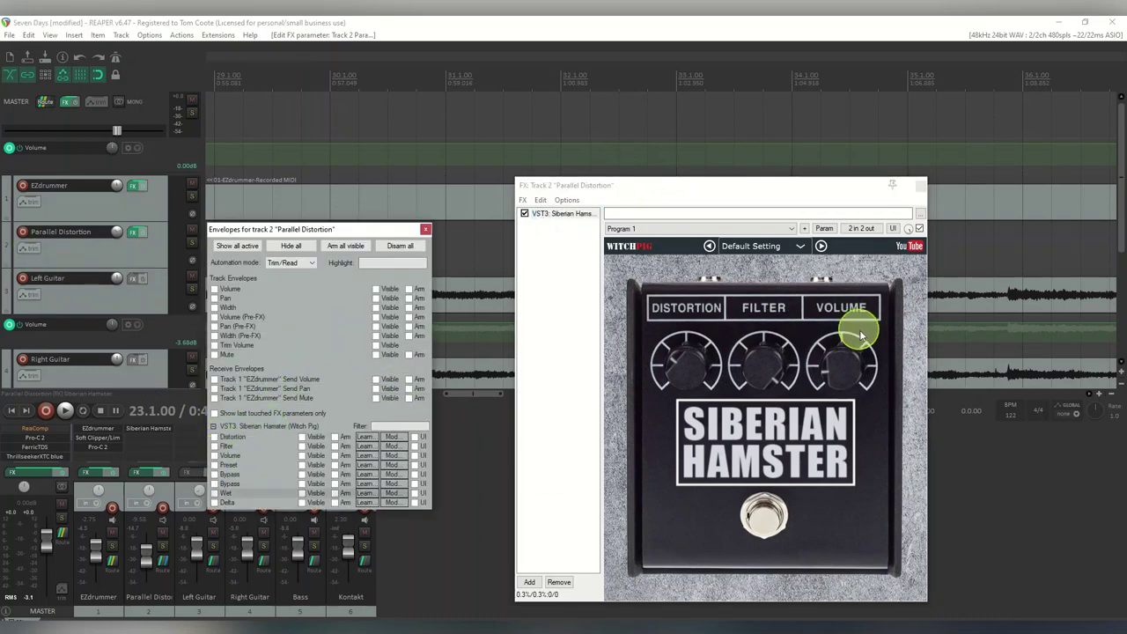
pyautogui.click(243, 465)
pyautogui.click(218, 459)
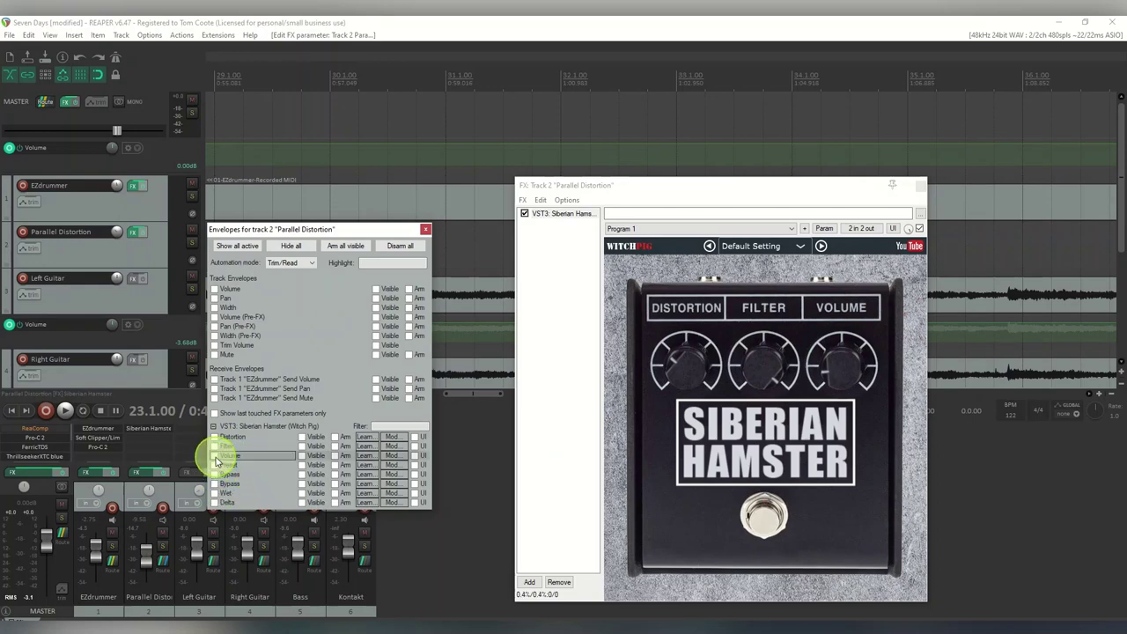
pyautogui.click(215, 446)
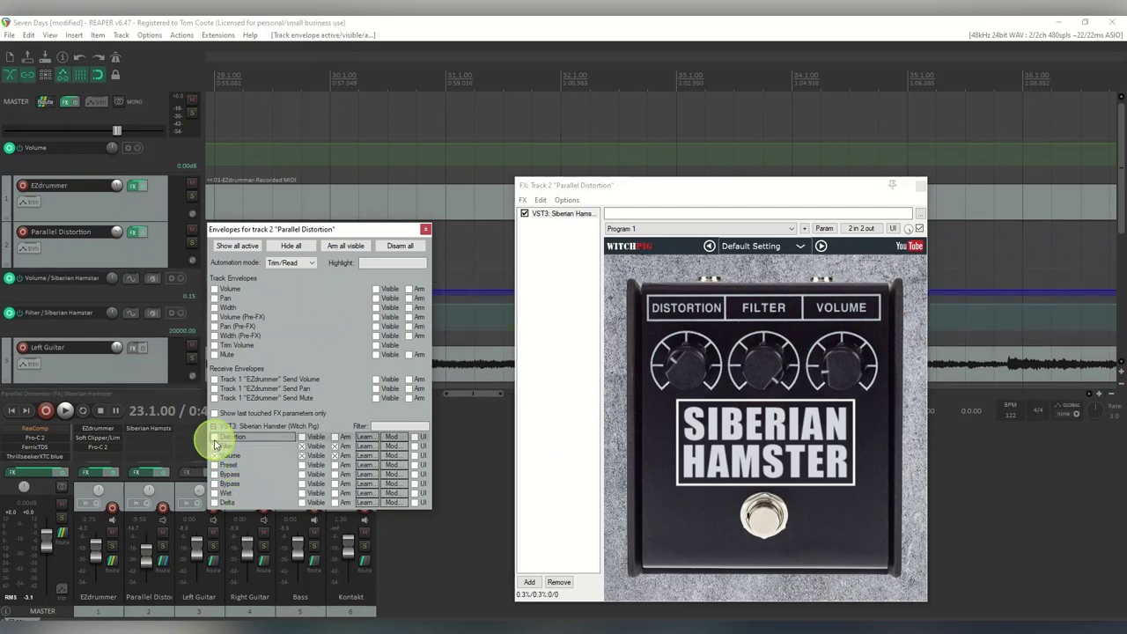
pyautogui.click(216, 438)
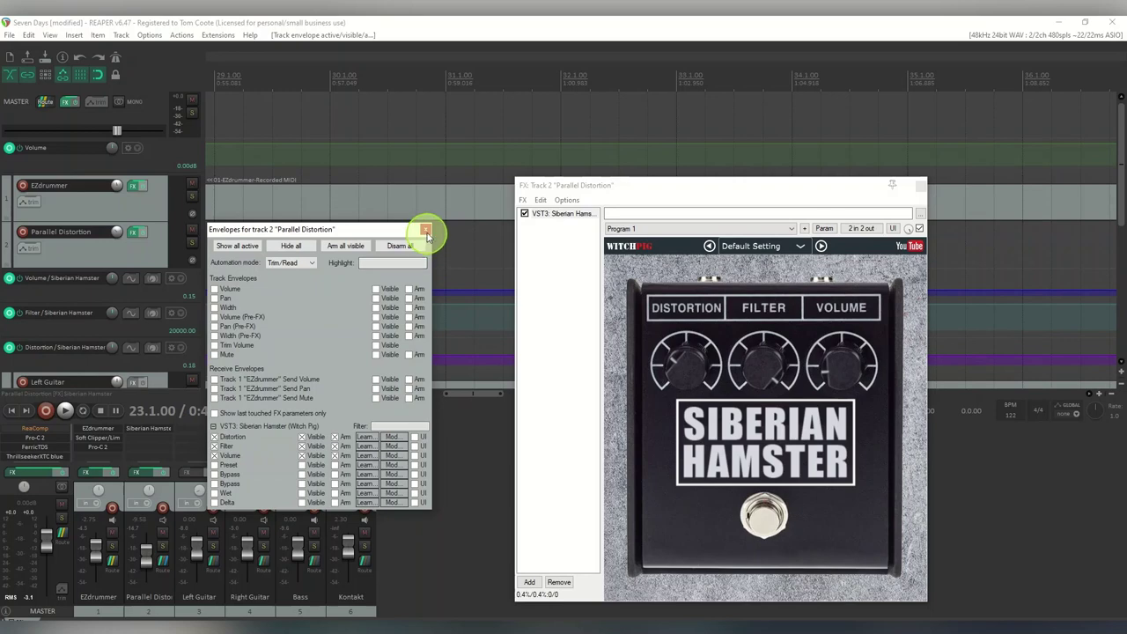
pyautogui.click(427, 231)
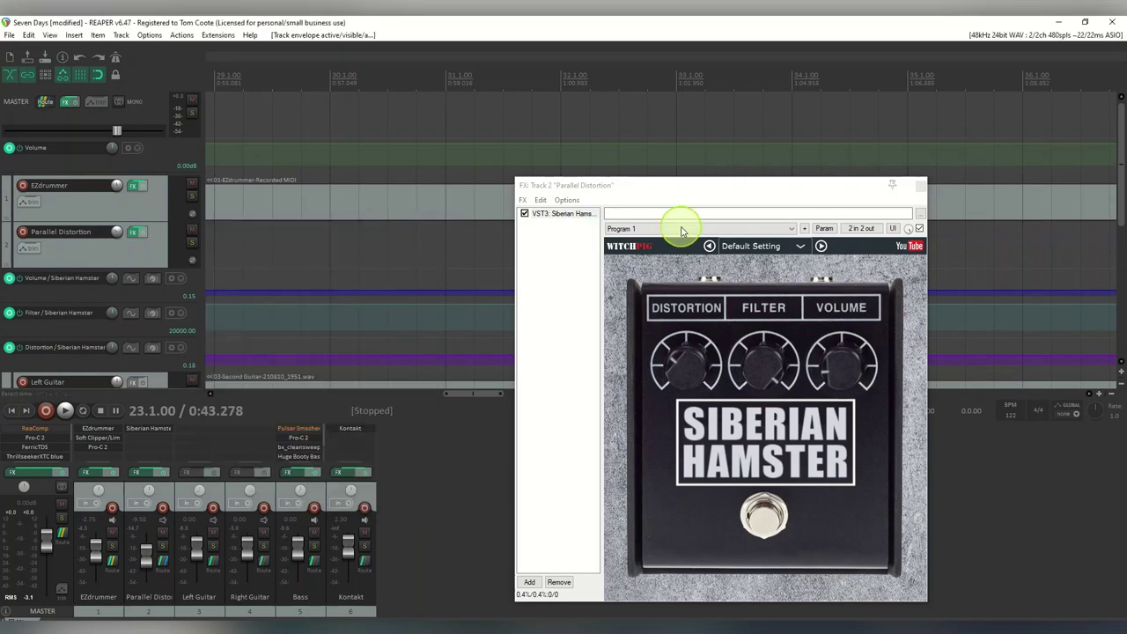
pyautogui.click(725, 208)
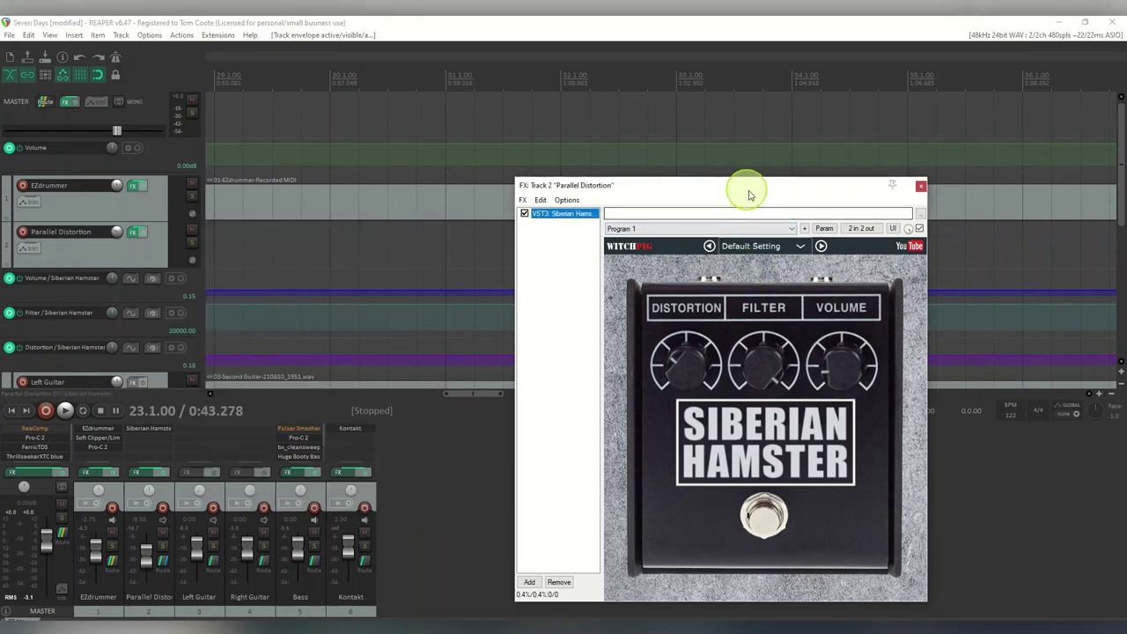
pyautogui.moveTo(747, 188); pyautogui.dragTo(778, 476)
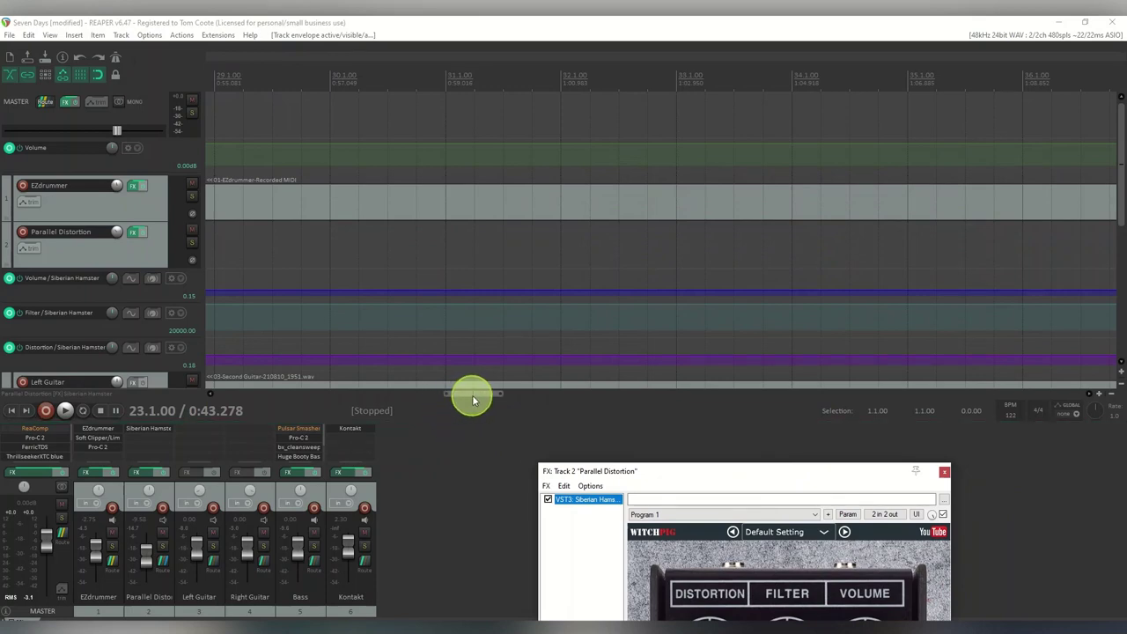
# - Add a point to the Siberian Hamster Volume envelope near bar 29 and raise it to 0.79
pyautogui.moveTo(476, 396); pyautogui.dragTo(431, 405)
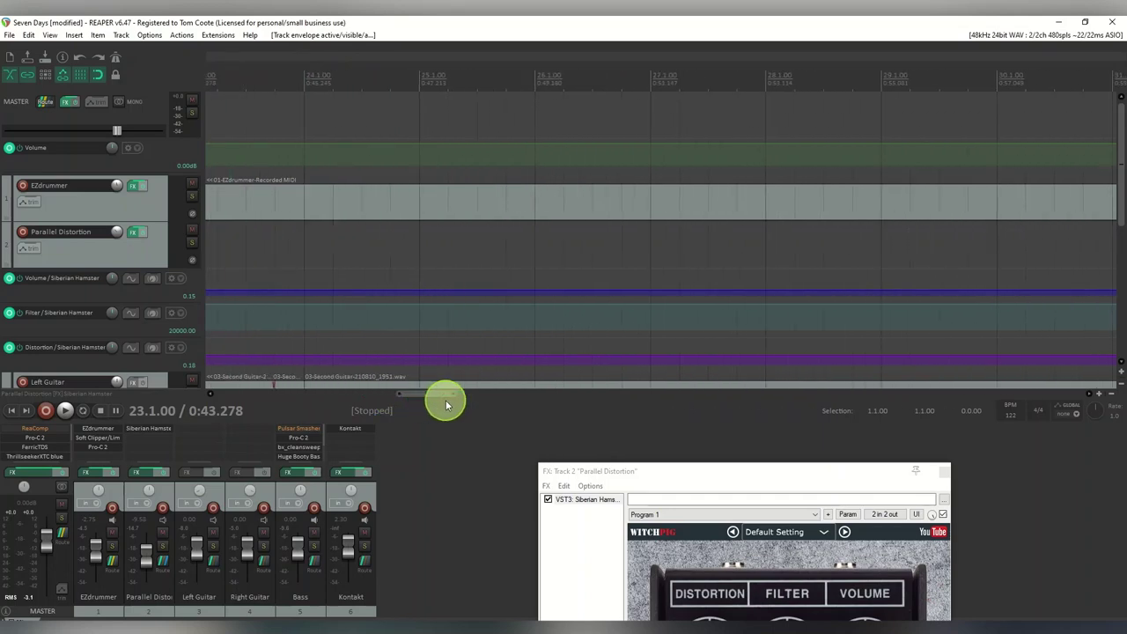
pyautogui.rightClick(657, 294)
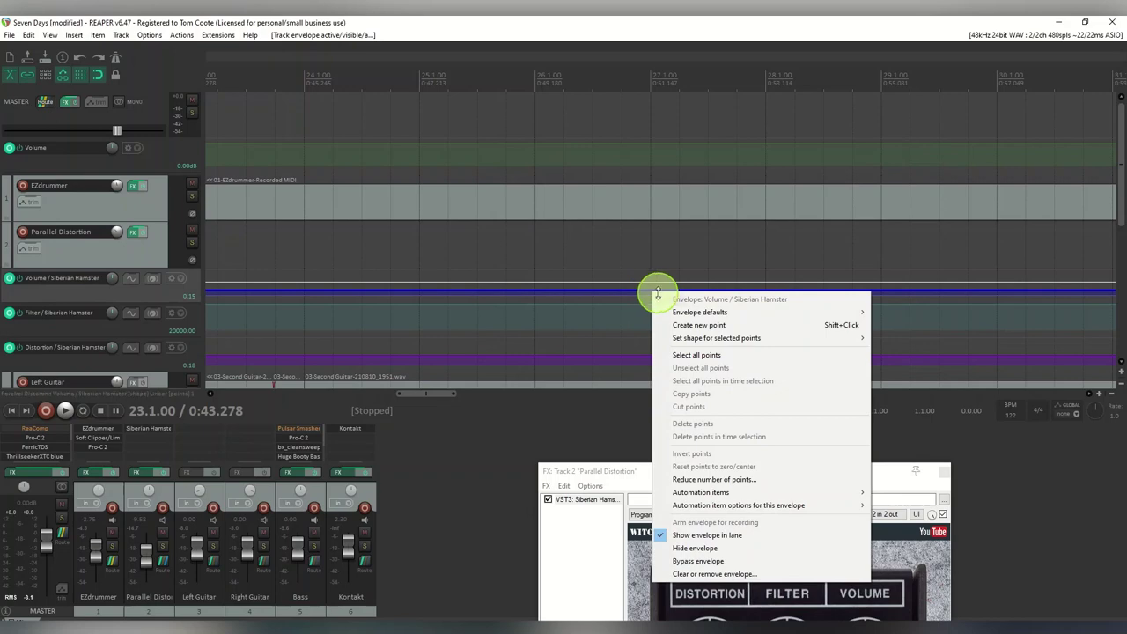
pyautogui.click(677, 325)
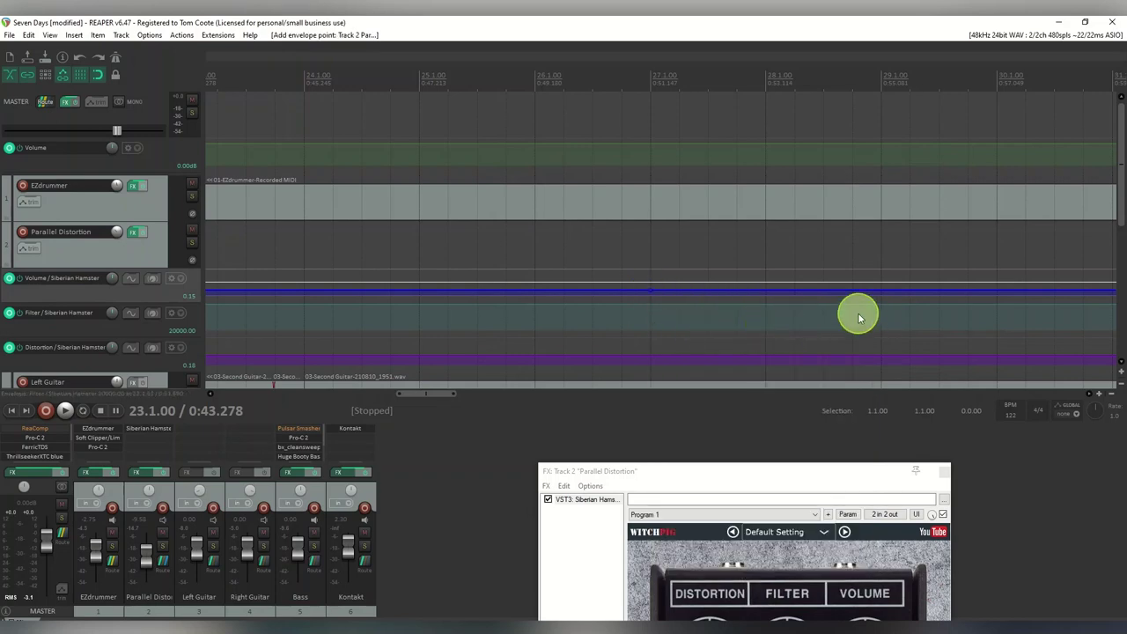
pyautogui.rightClick(879, 291)
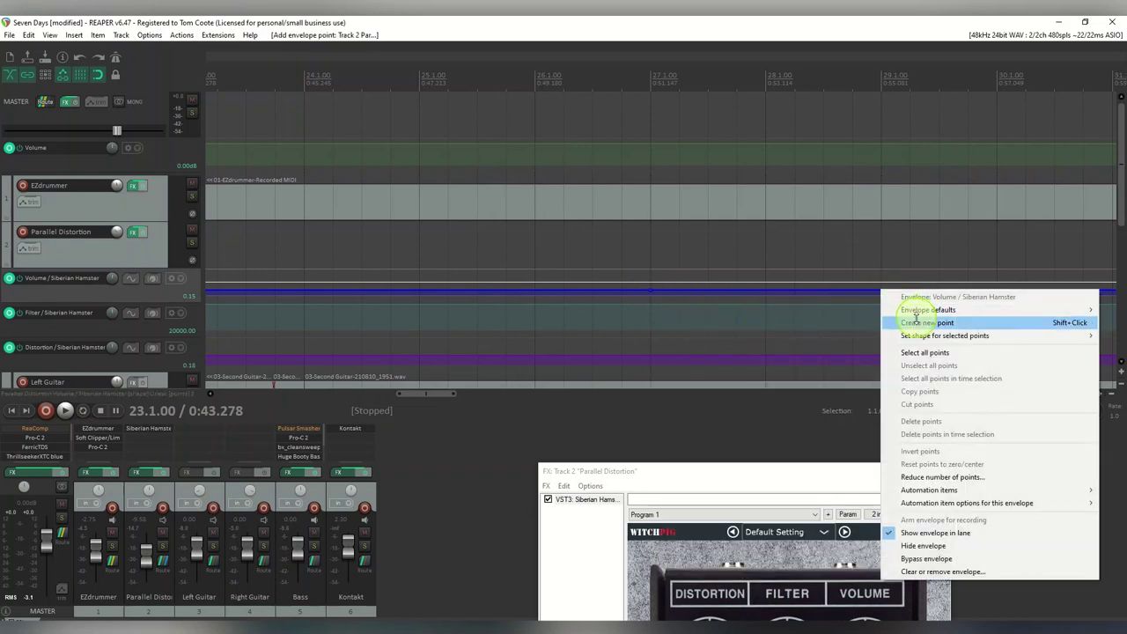
pyautogui.click(916, 322)
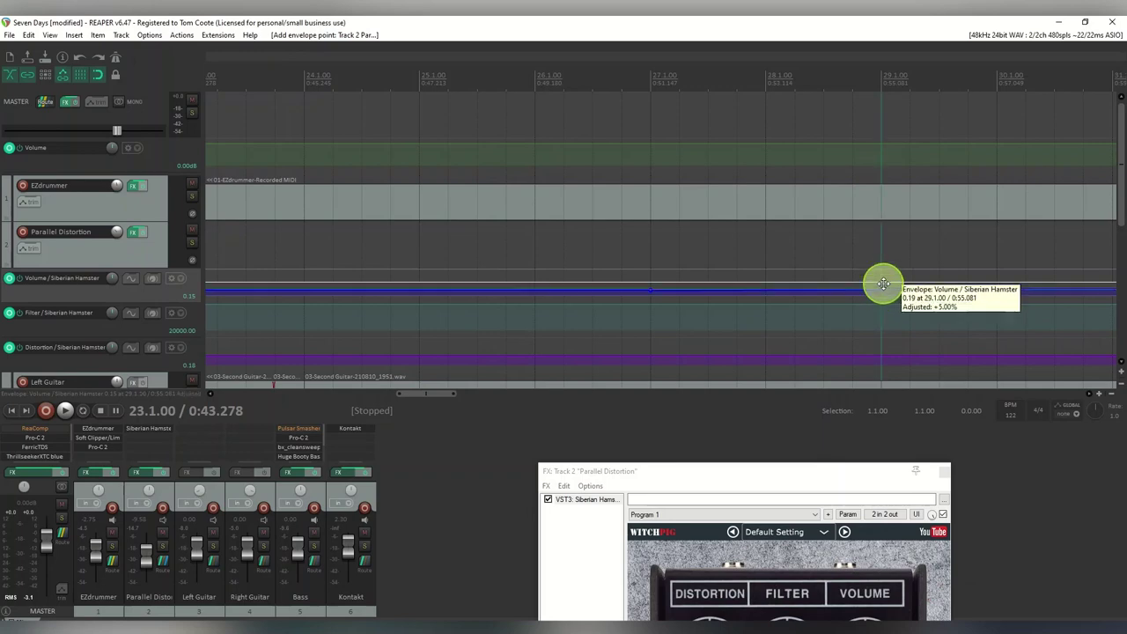
pyautogui.moveTo(883, 283); pyautogui.dragTo(870, 196)
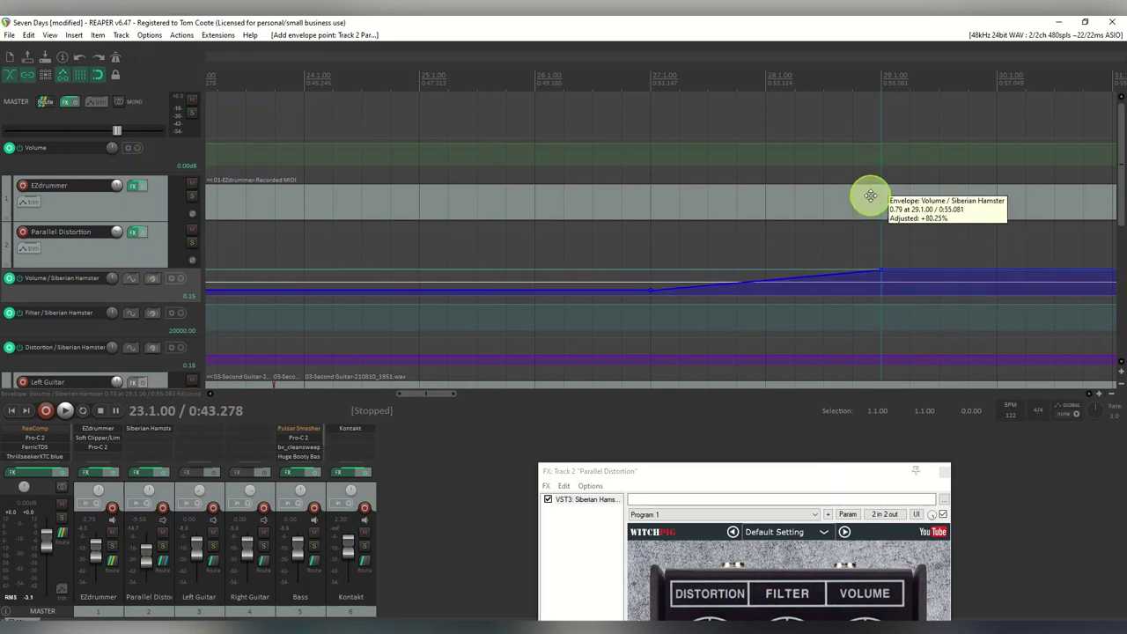
# - Look at the point-shape options for the Volume envelope, then close them without changing anything
pyautogui.rightClick(745, 282)
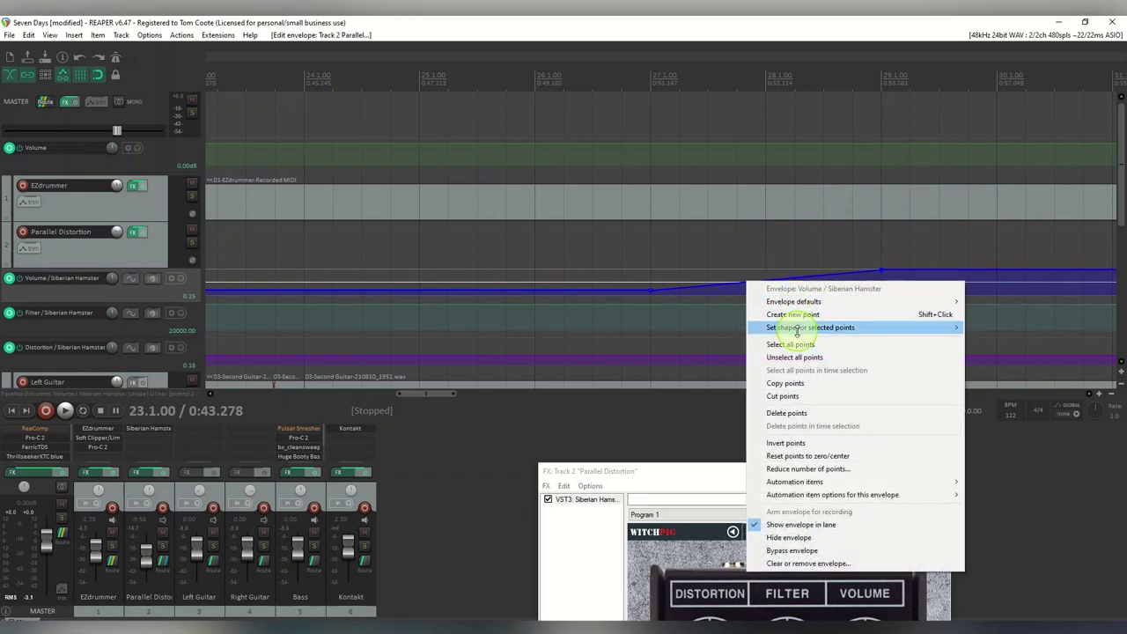
pyautogui.moveTo(797, 331)
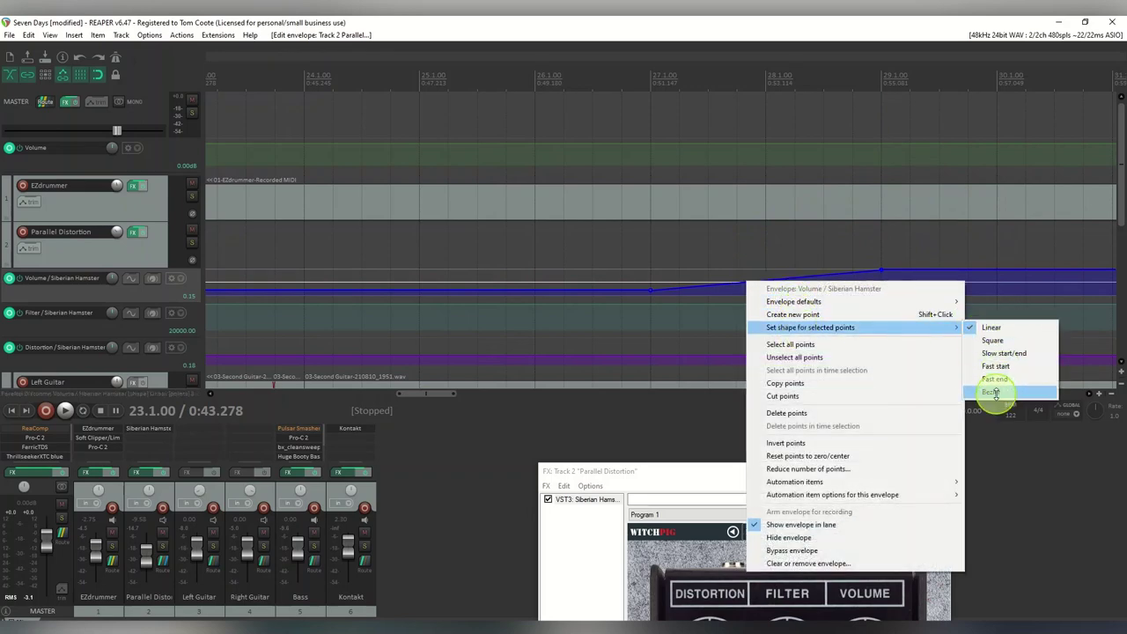
pyautogui.click(663, 421)
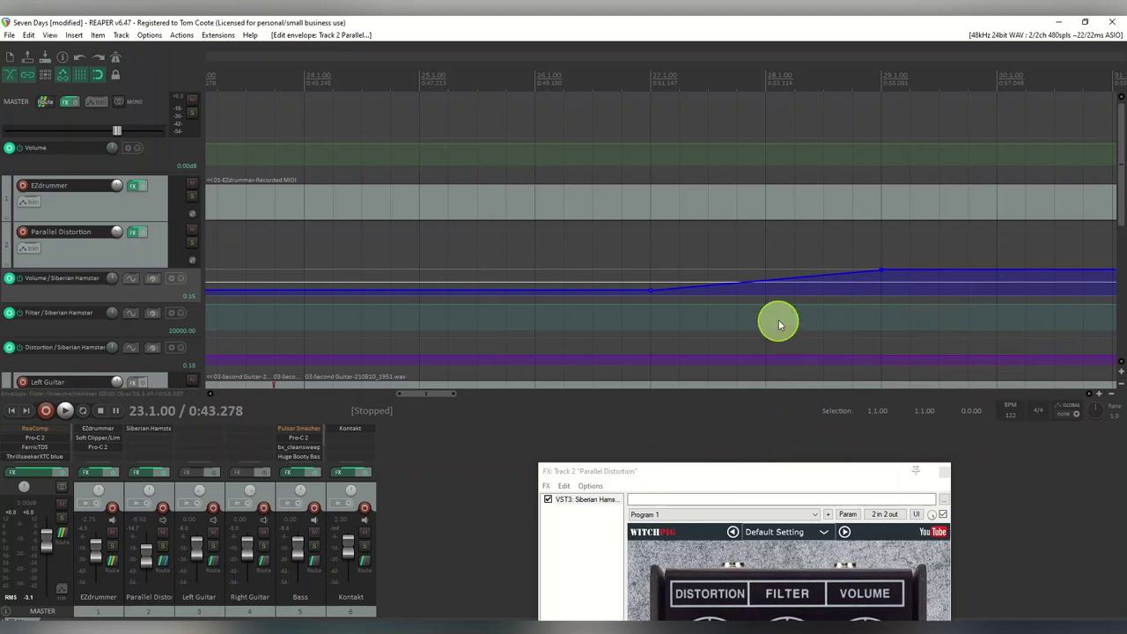
# - Play the project through the volume ramp and move the Siberian Hamster window up to show the pedal
pyautogui.moveTo(786, 280)
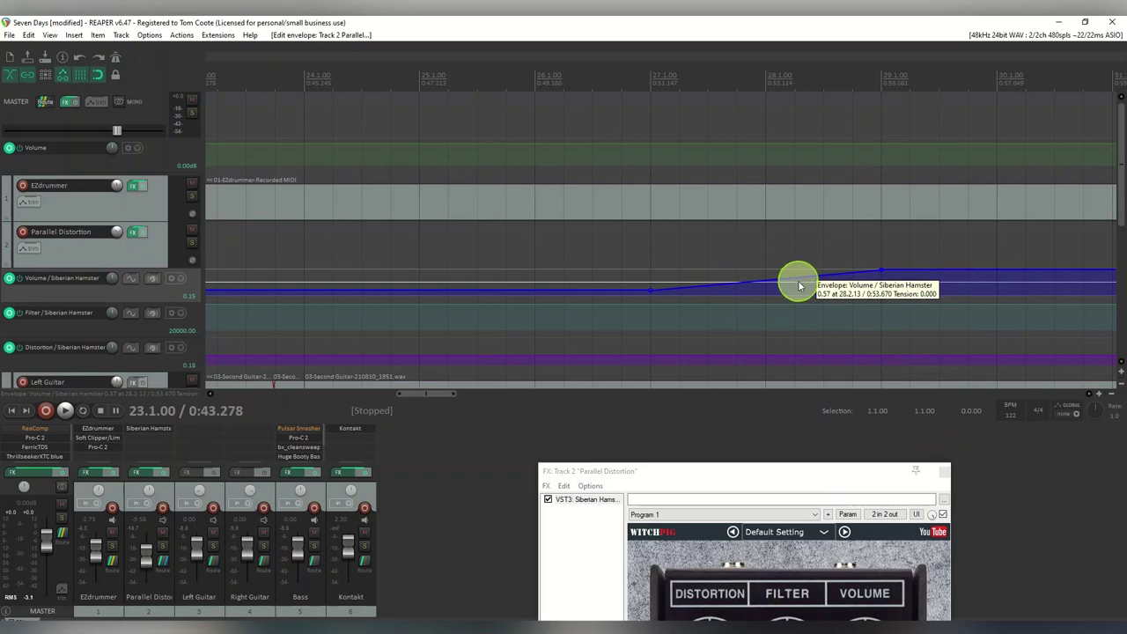
pyautogui.click(65, 412)
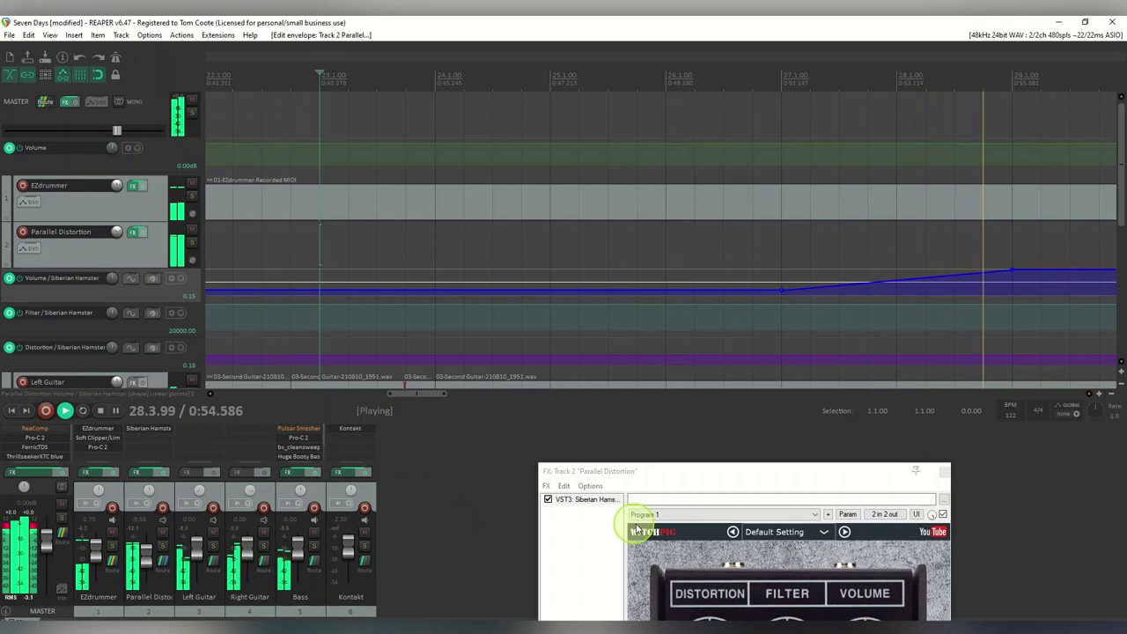
pyautogui.click(686, 479)
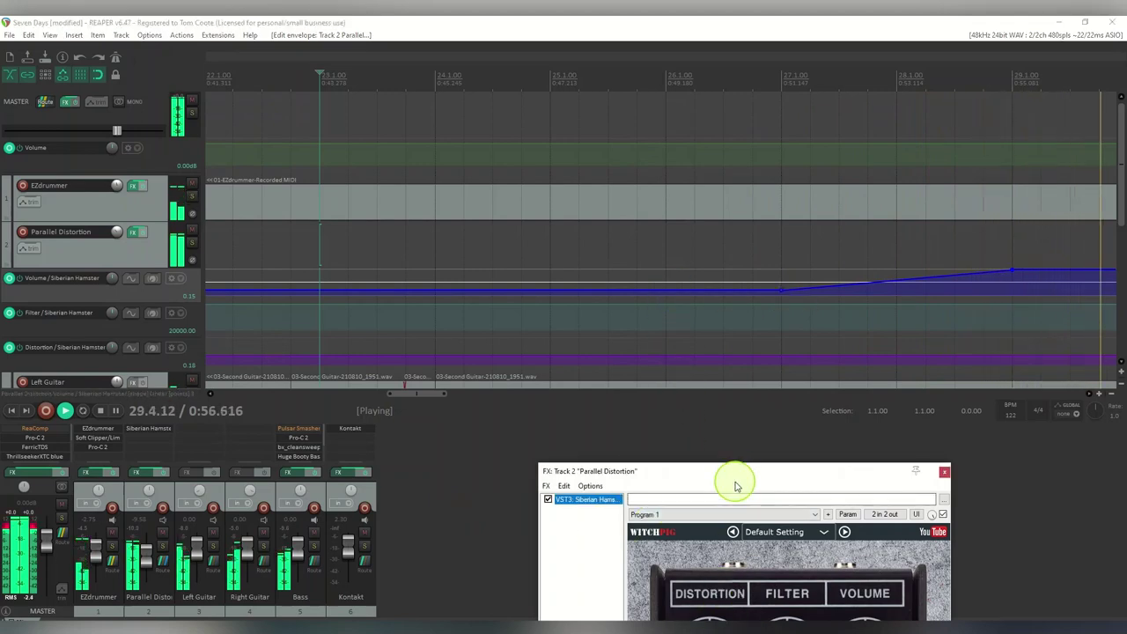
pyautogui.moveTo(718, 482); pyautogui.dragTo(654, 309)
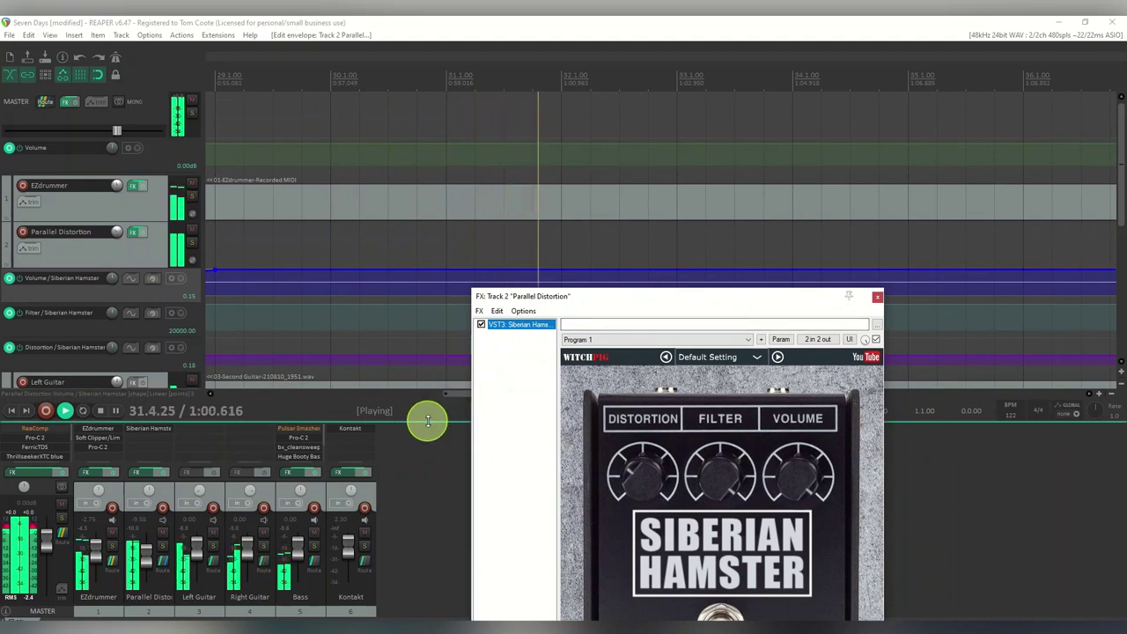
# - Stop playback, set the play position to 26.1.00, and replay the volume ramp from there
pyautogui.click(100, 411)
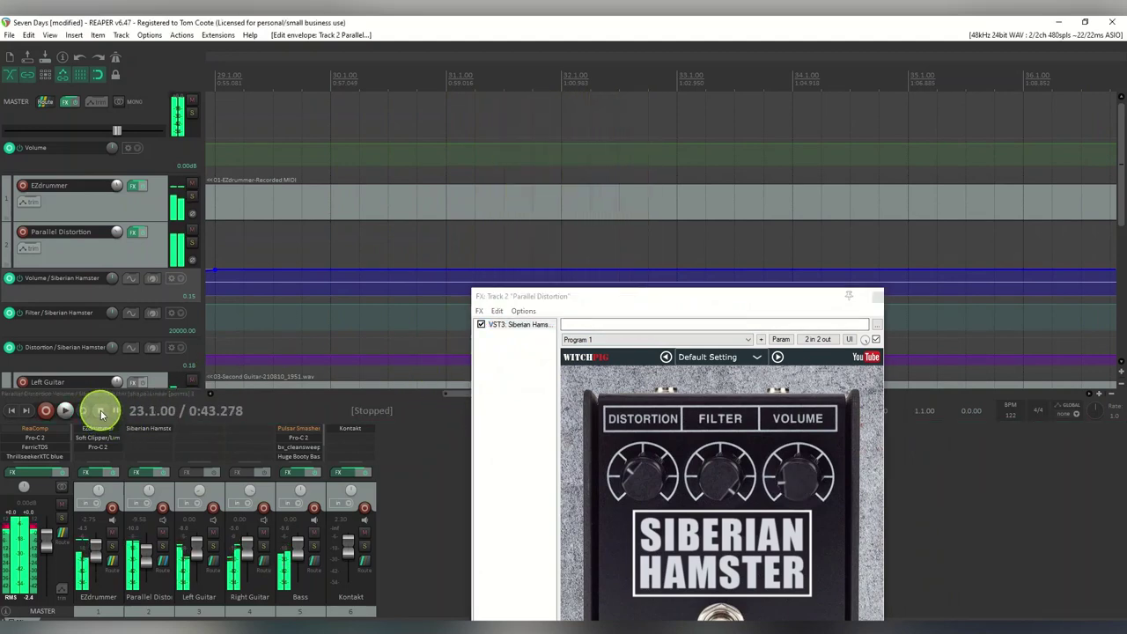
pyautogui.moveTo(619, 302); pyautogui.dragTo(709, 366)
pyautogui.moveTo(481, 397); pyautogui.dragTo(448, 387)
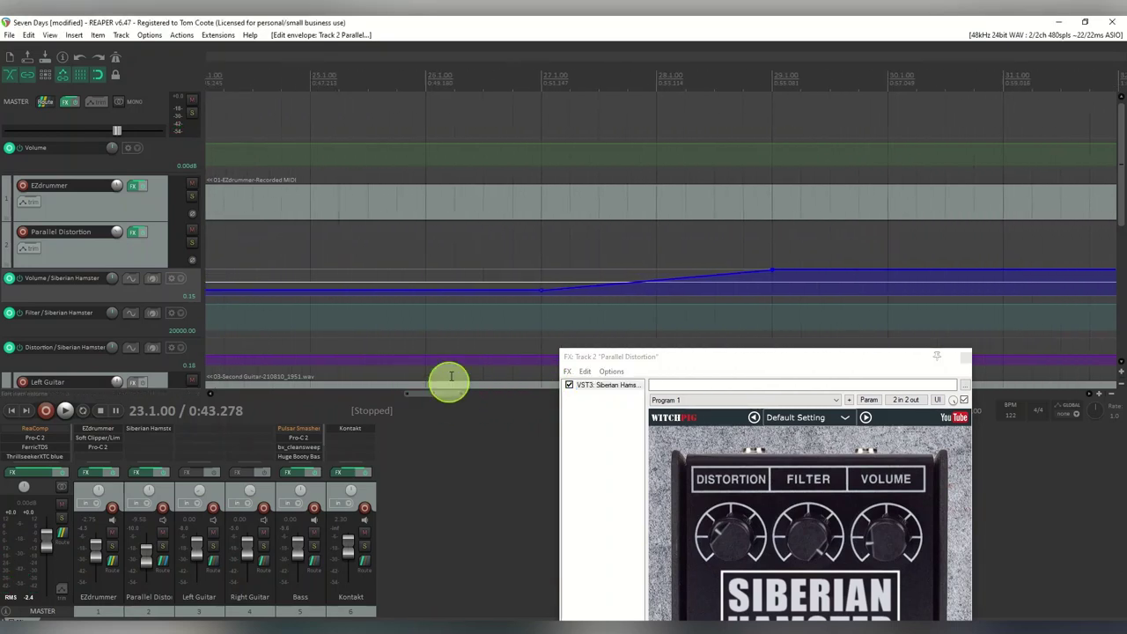
pyautogui.click(425, 77)
pyautogui.click(868, 370)
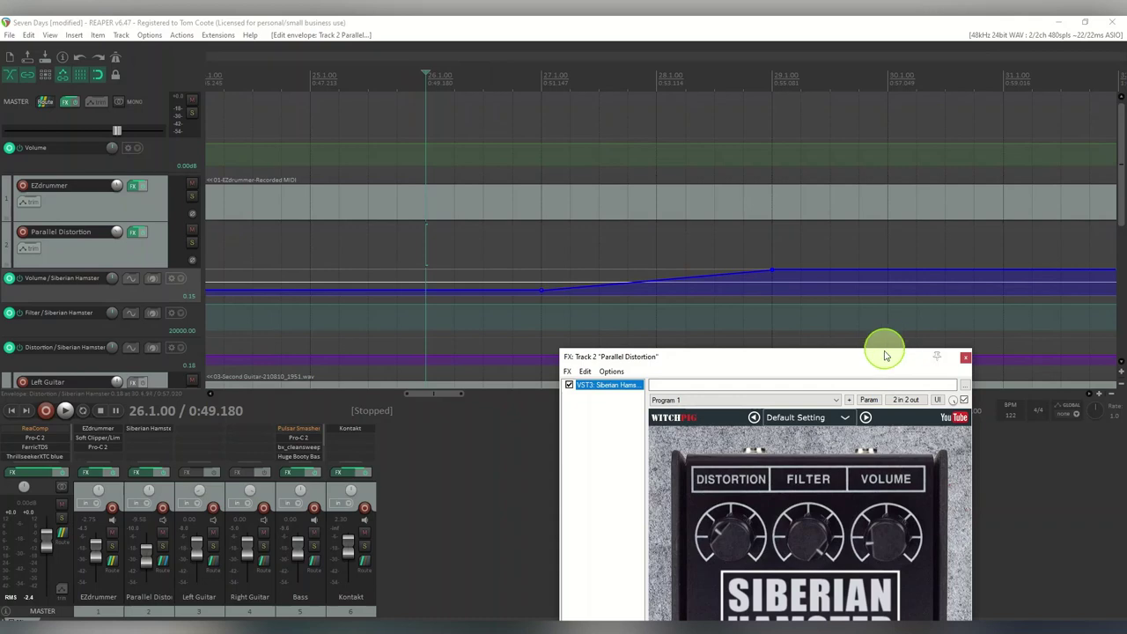
pyautogui.moveTo(887, 353); pyautogui.dragTo(918, 326)
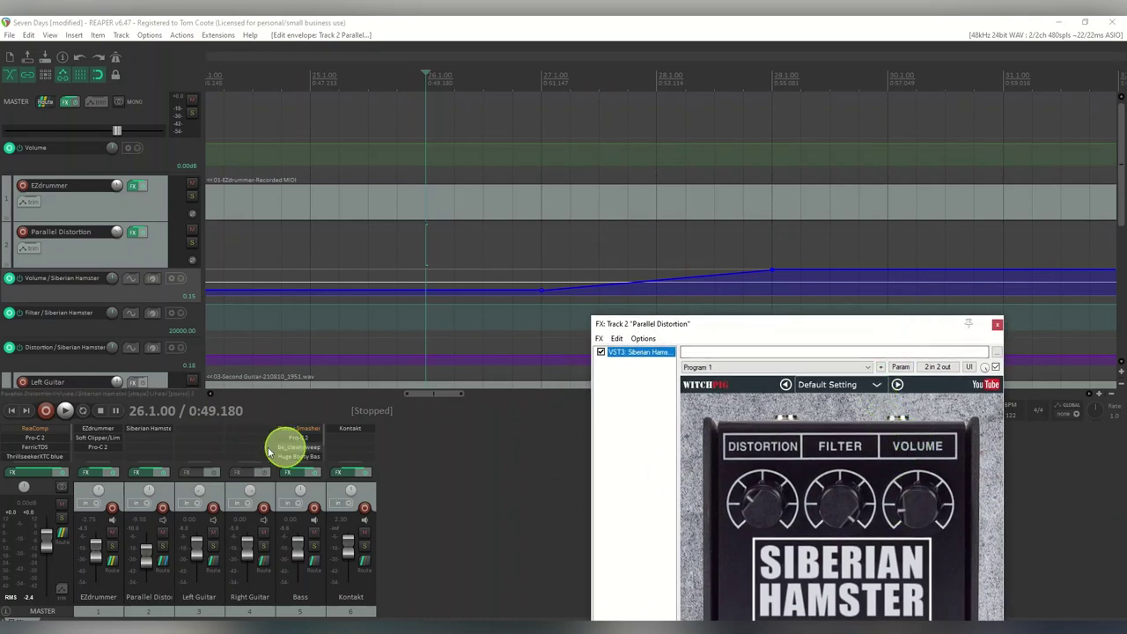
pyautogui.click(65, 410)
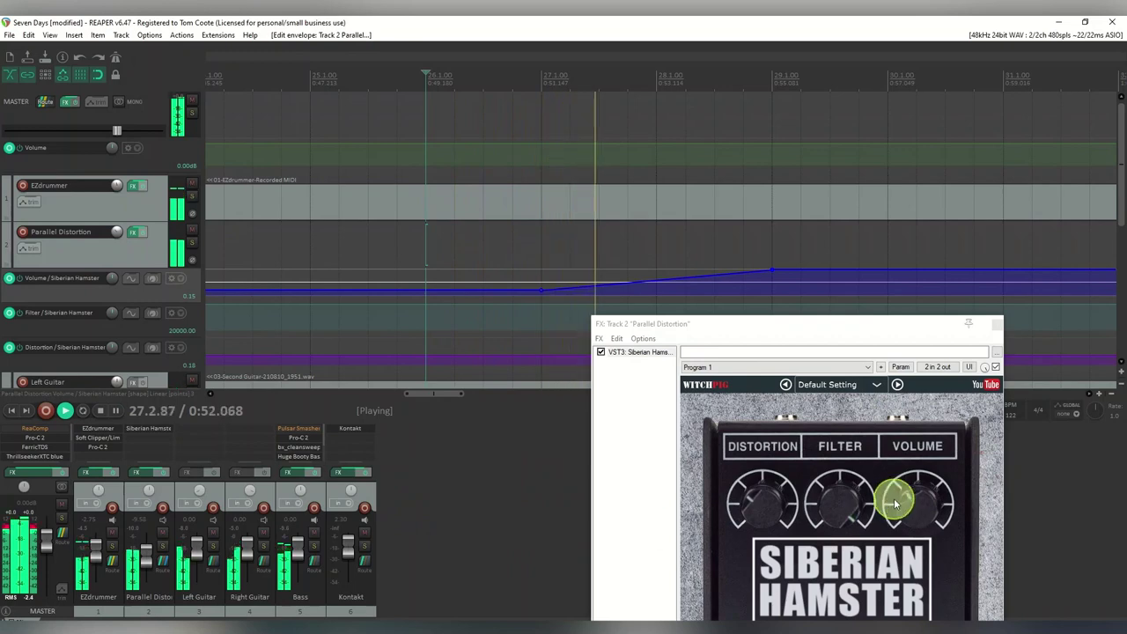
pyautogui.click(101, 411)
# - Return the play position to bar 23 and rearrange the FX and track views
pyautogui.moveTo(425, 393); pyautogui.dragTo(394, 393)
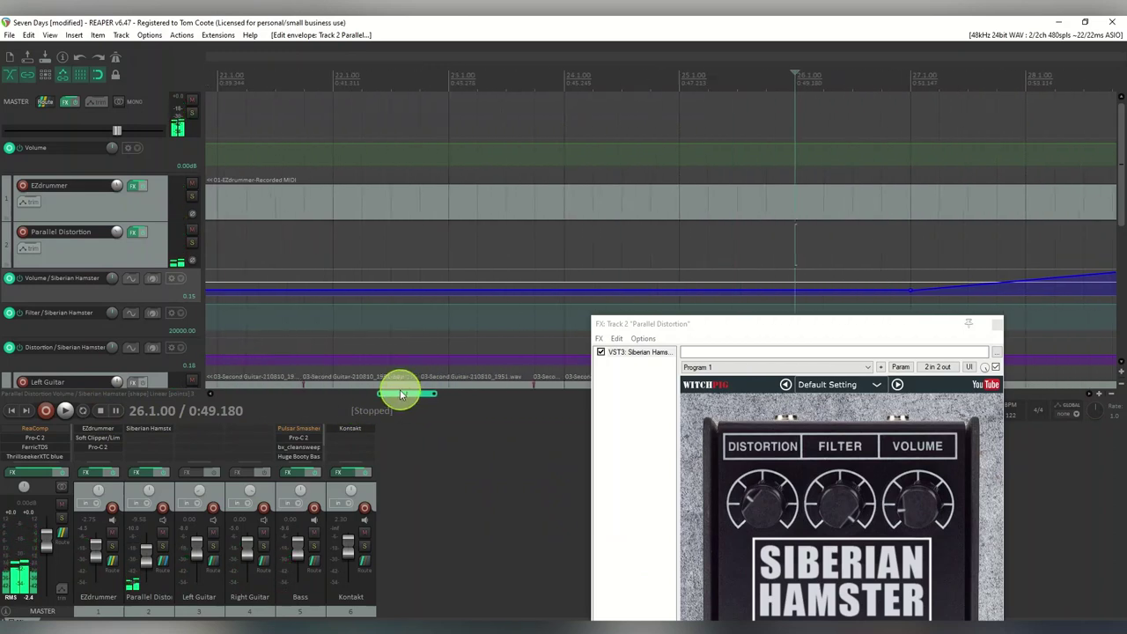
pyautogui.moveTo(748, 333); pyautogui.dragTo(725, 472)
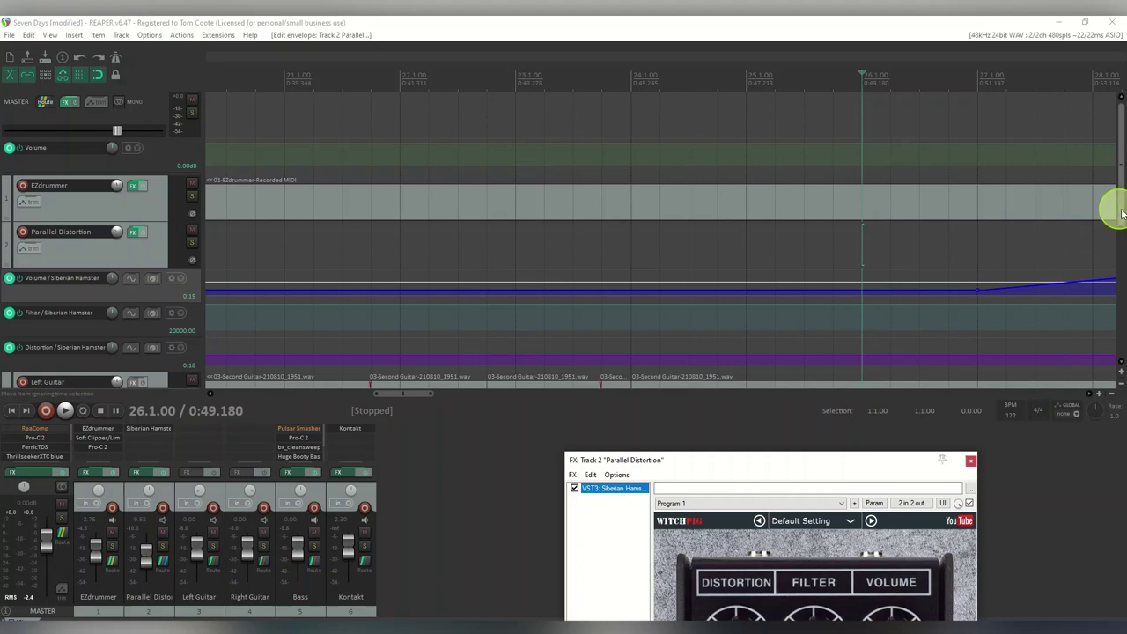
pyautogui.moveTo(1114, 181); pyautogui.dragTo(1115, 317)
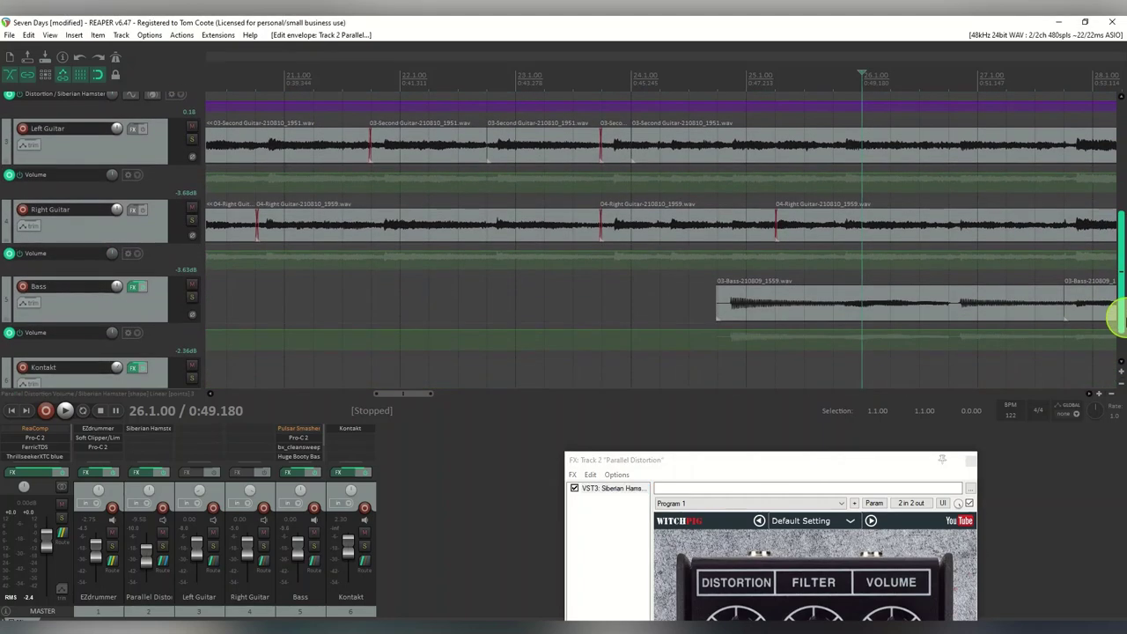
pyautogui.click(516, 89)
pyautogui.moveTo(1119, 307); pyautogui.dragTo(1117, 218)
pyautogui.moveTo(804, 458); pyautogui.dragTo(745, 438)
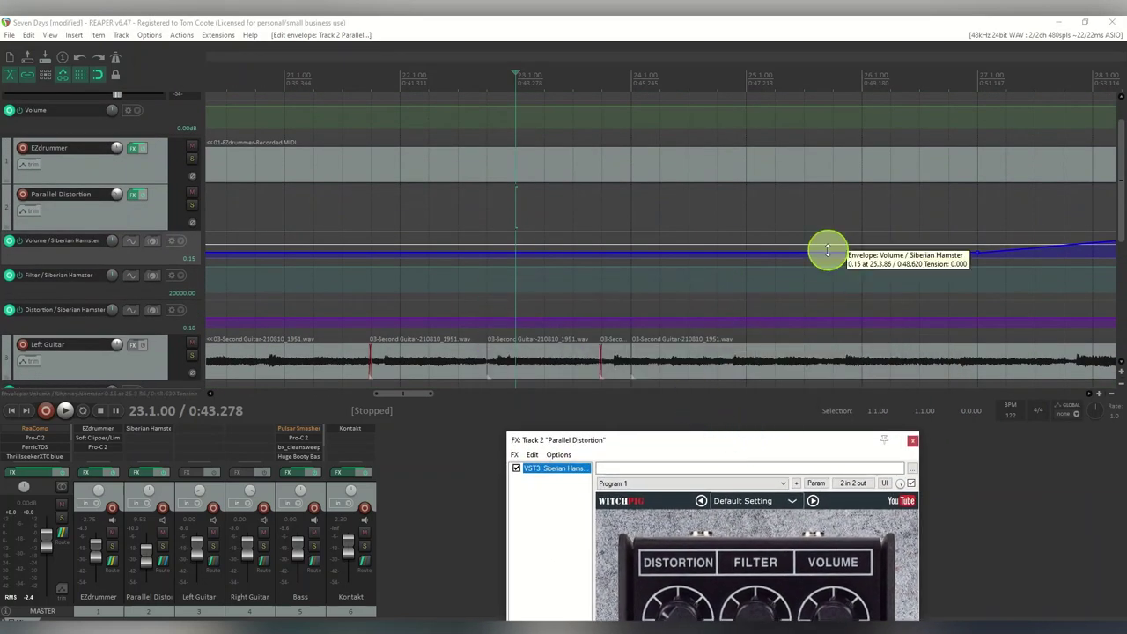
pyautogui.rightClick(815, 252)
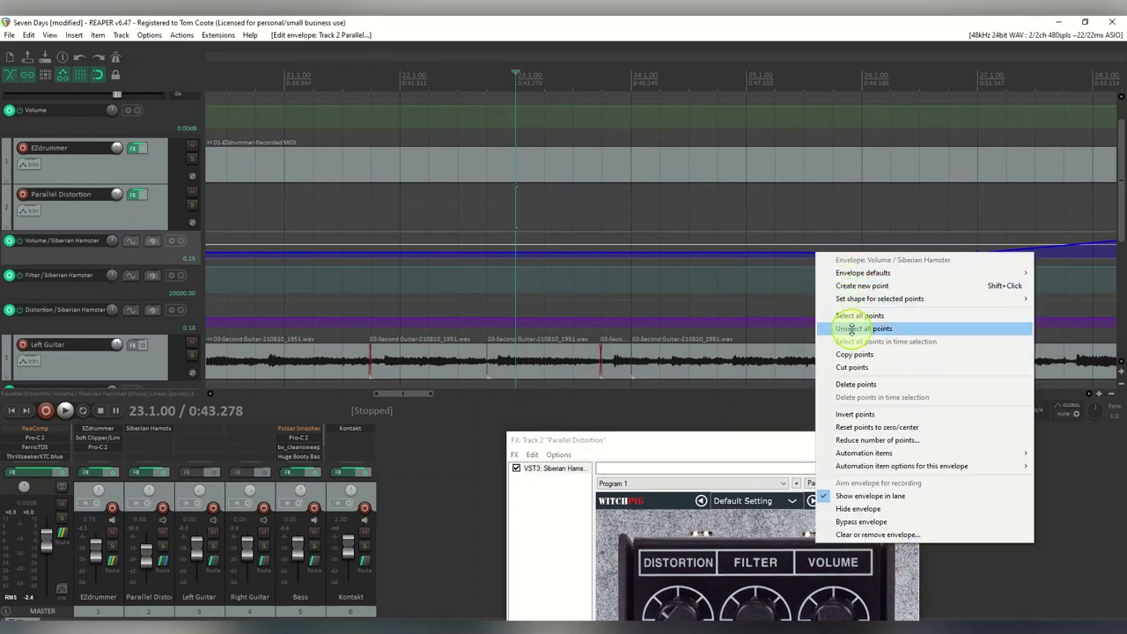
# - Select all points on the Siberian Hamster Volume envelope and delete them, then raise the FX window
pyautogui.click(852, 329)
pyautogui.rightClick(824, 253)
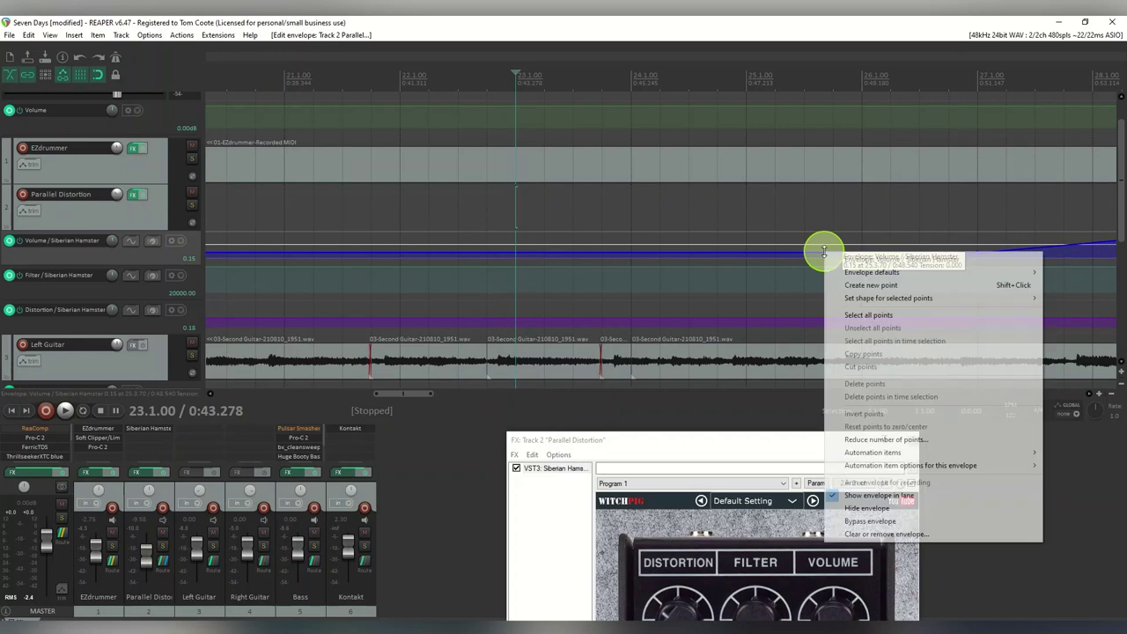
pyautogui.click(856, 315)
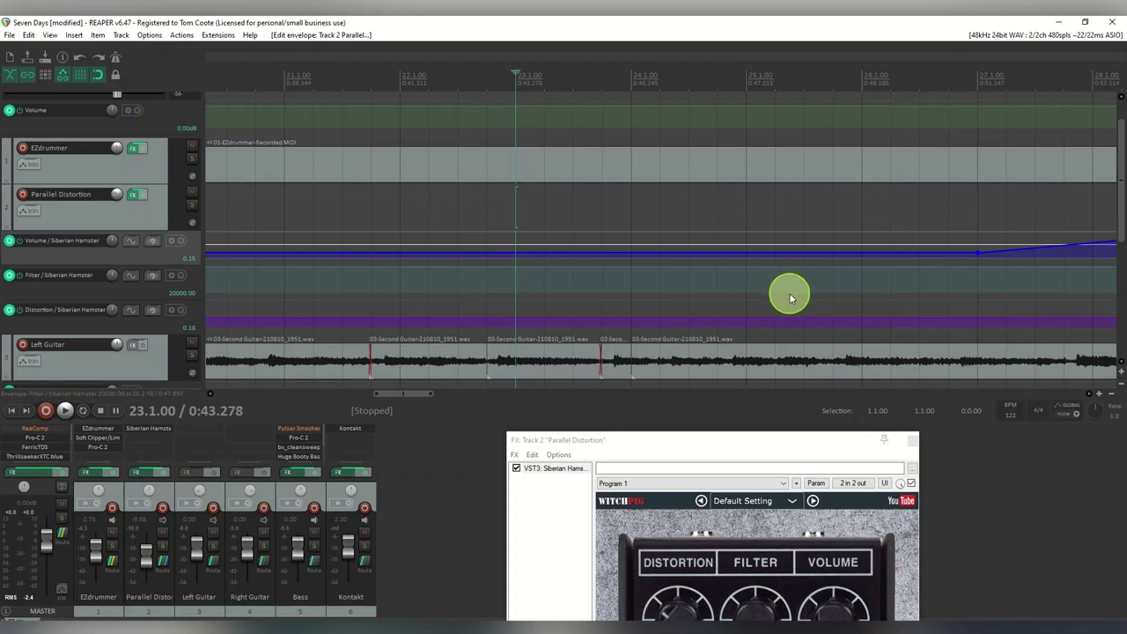
pyautogui.press('Delete')
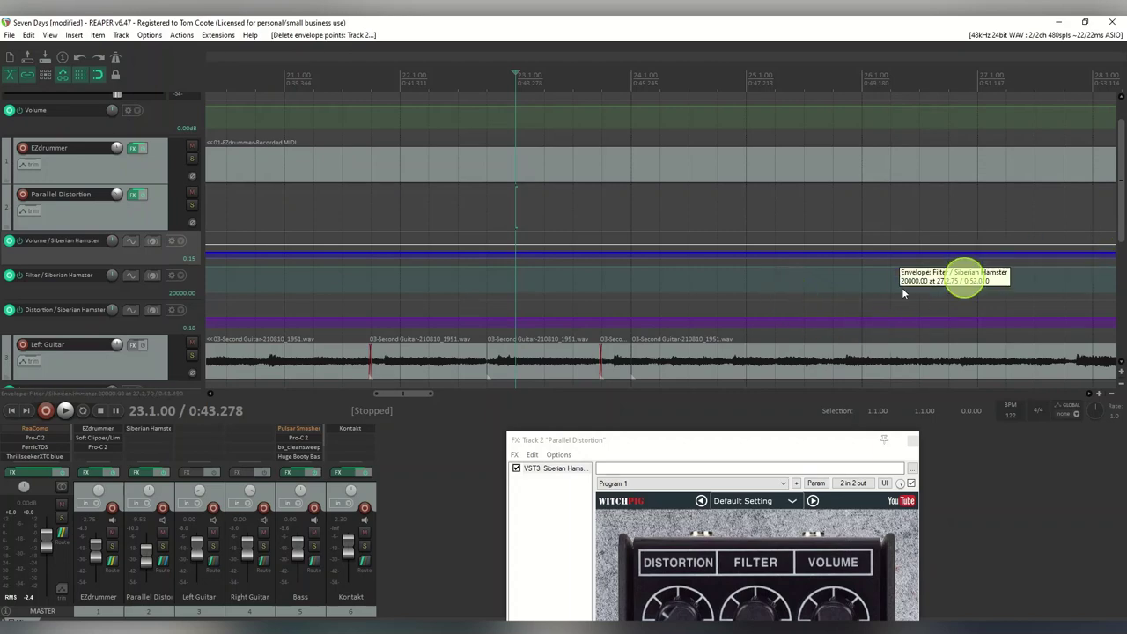
pyautogui.moveTo(720, 455); pyautogui.dragTo(706, 149)
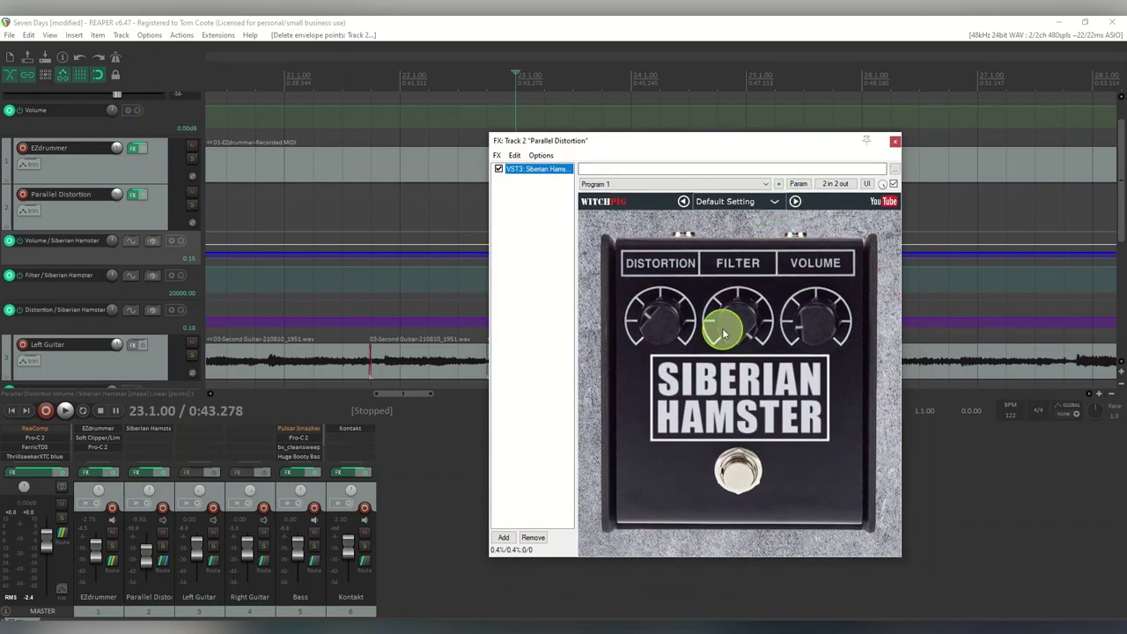
# - Open Parameter modulation/MIDI link for the touched Distortion knob and place it beside the pedal
pyautogui.click(657, 323)
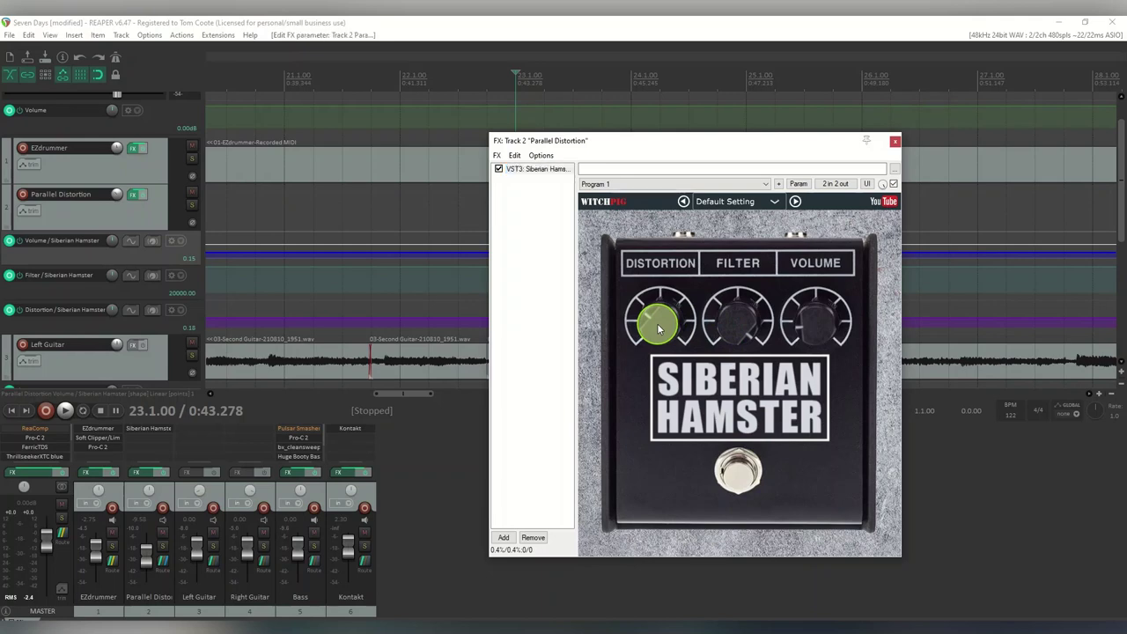
pyautogui.click(799, 185)
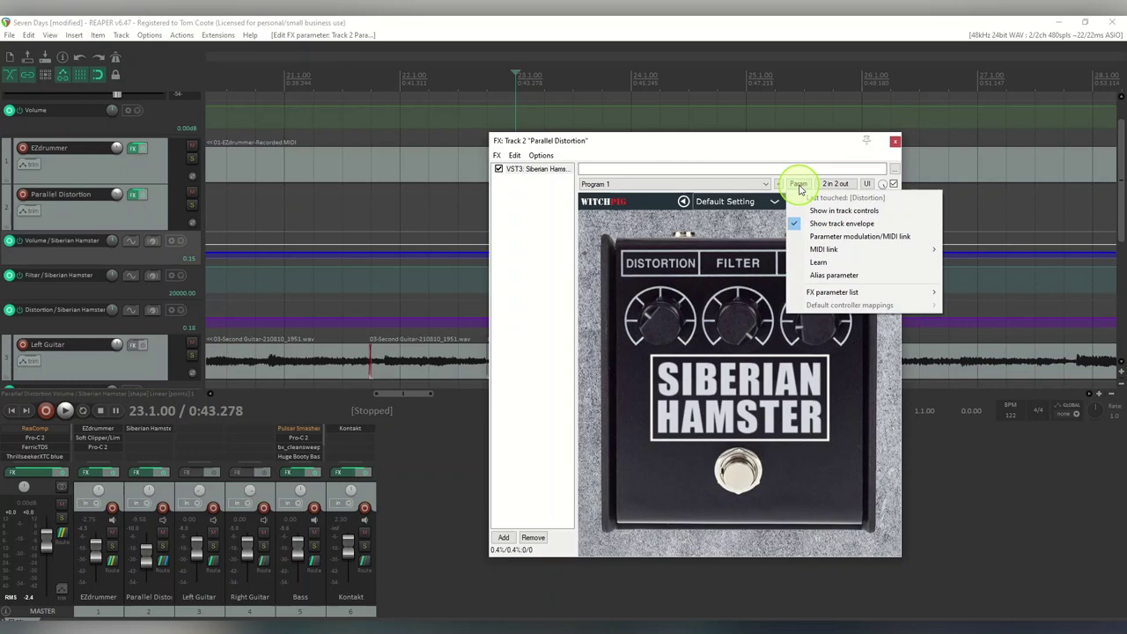
pyautogui.click(844, 238)
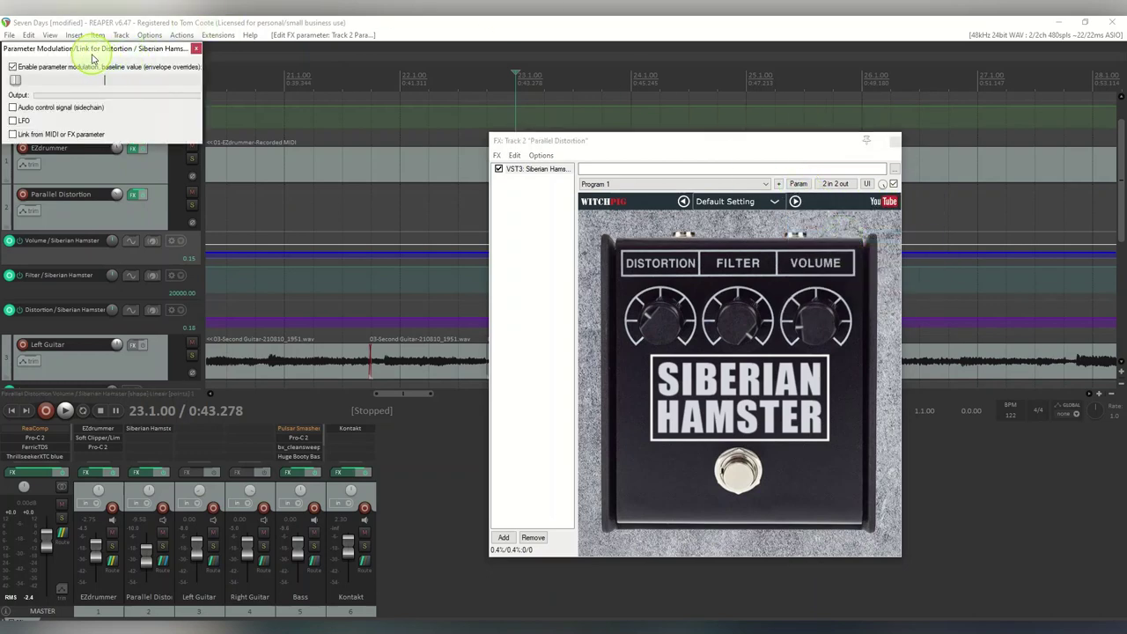
pyautogui.moveTo(92, 55); pyautogui.dragTo(991, 260)
pyautogui.moveTo(700, 144); pyautogui.dragTo(591, 138)
pyautogui.moveTo(959, 254); pyautogui.dragTo(871, 230)
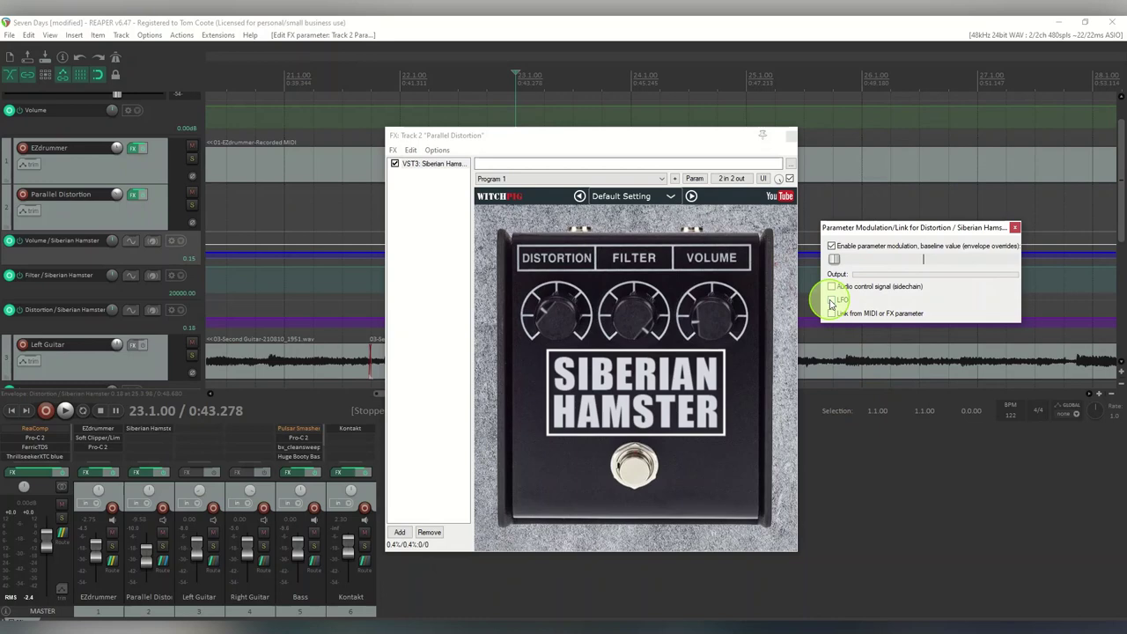
# - Turn on a centred sine LFO for Distortion, slow it, and tempo-sync it at 7.2861 QN
pyautogui.click(833, 301)
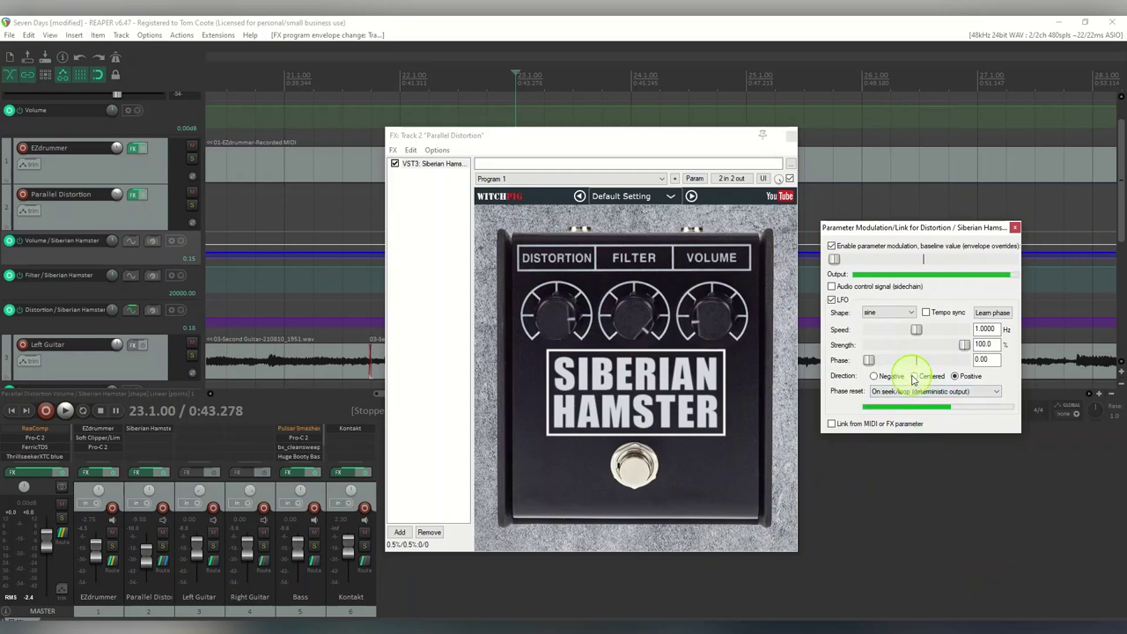
pyautogui.click(915, 377)
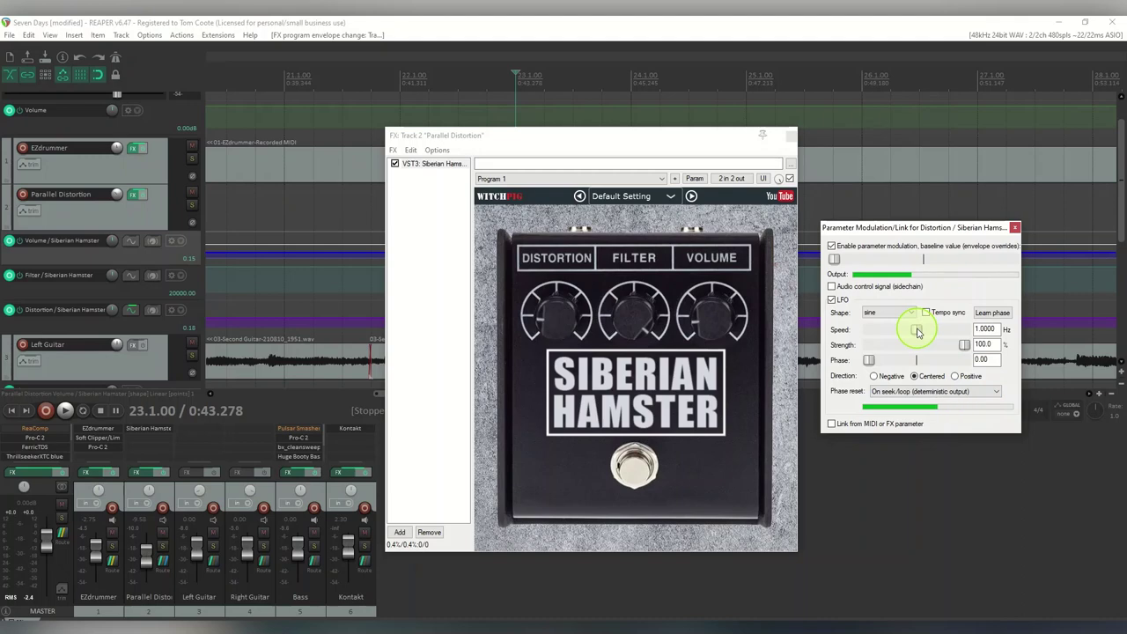
pyautogui.moveTo(904, 332); pyautogui.dragTo(884, 333)
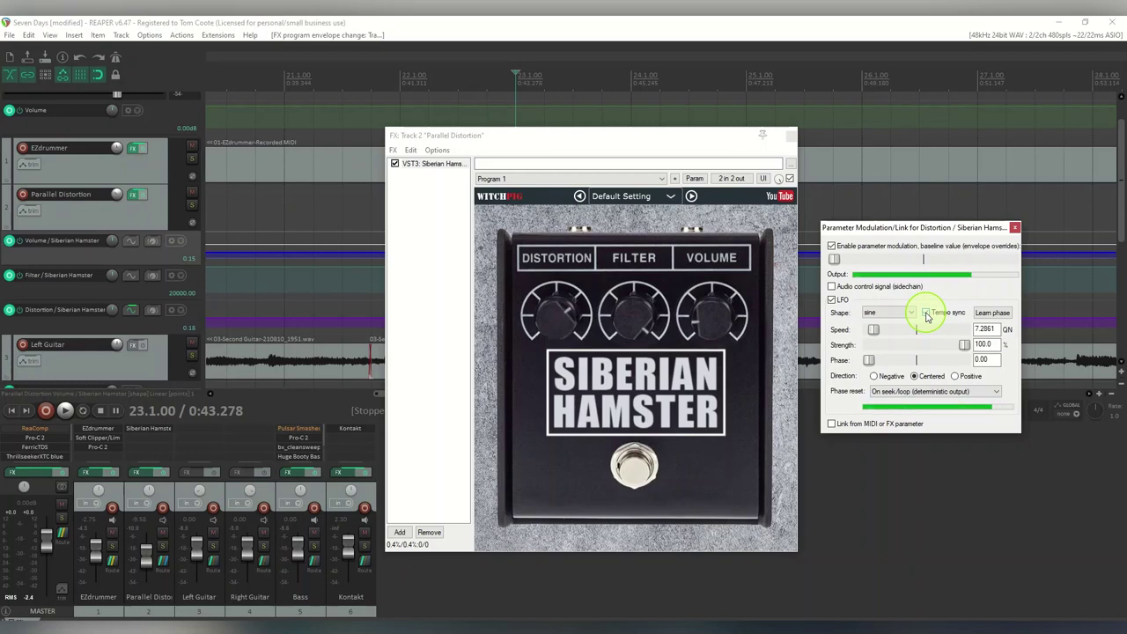
pyautogui.click(926, 314)
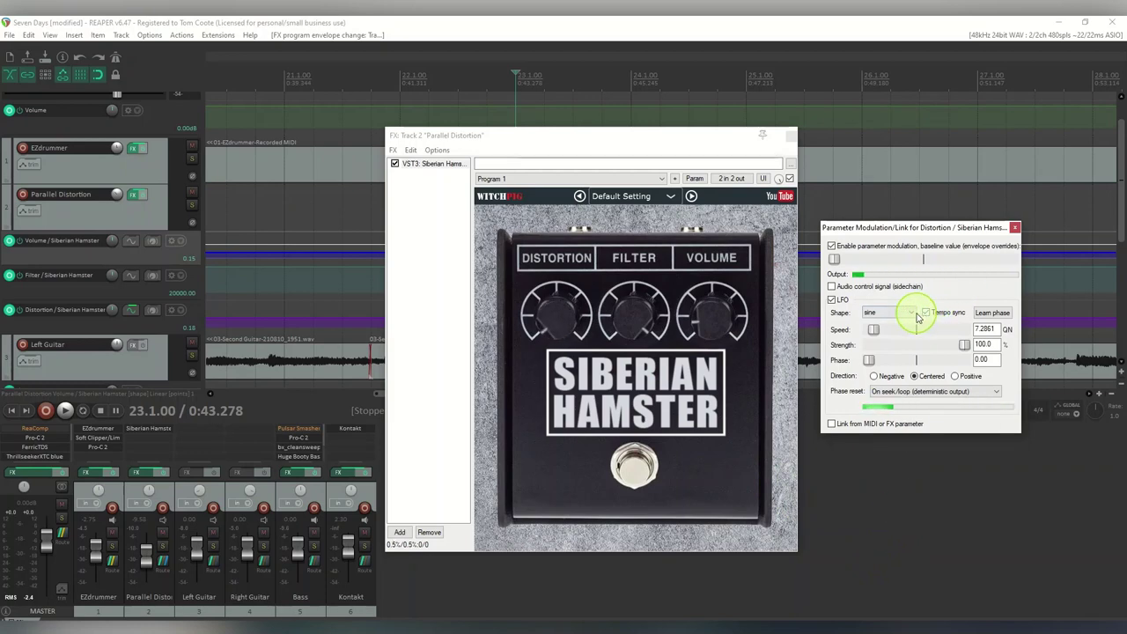
pyautogui.click(891, 338)
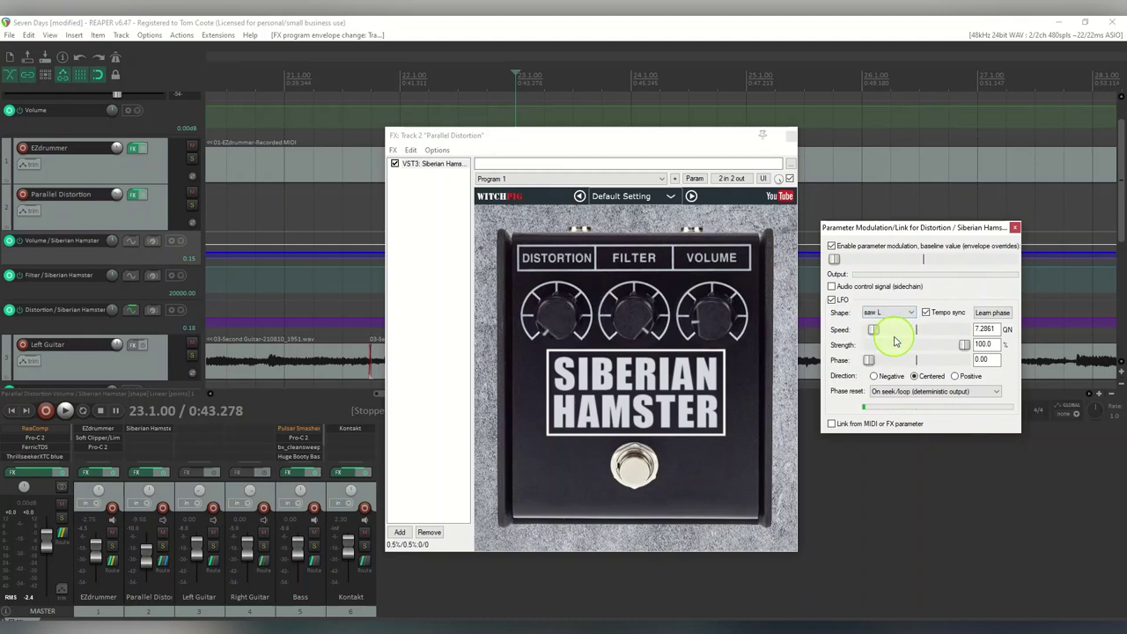
pyautogui.click(911, 315)
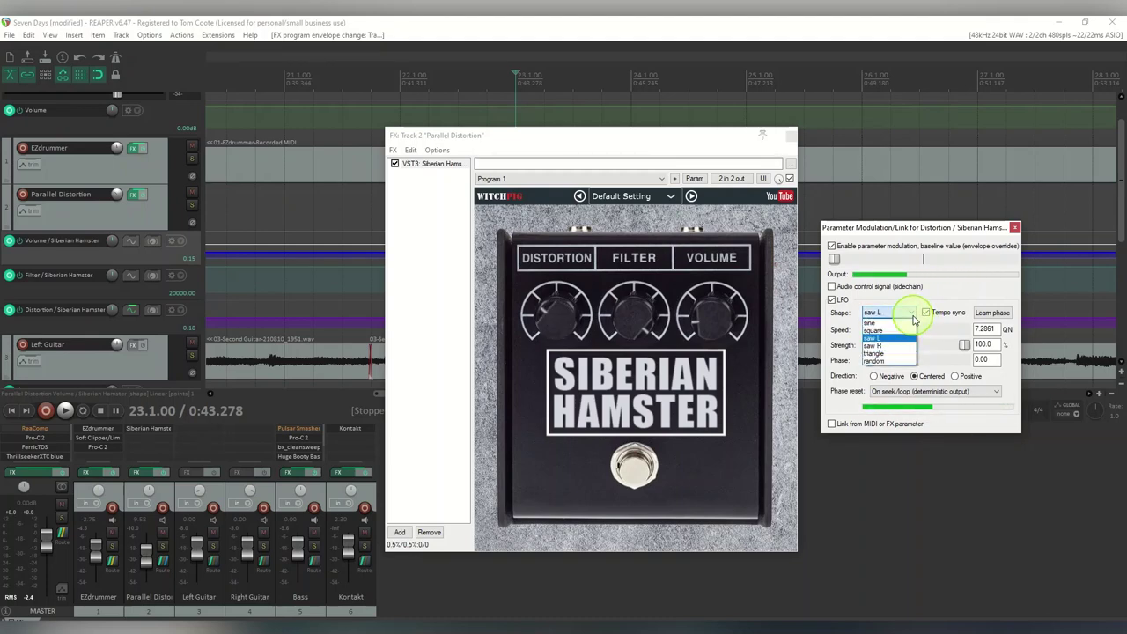
pyautogui.click(890, 355)
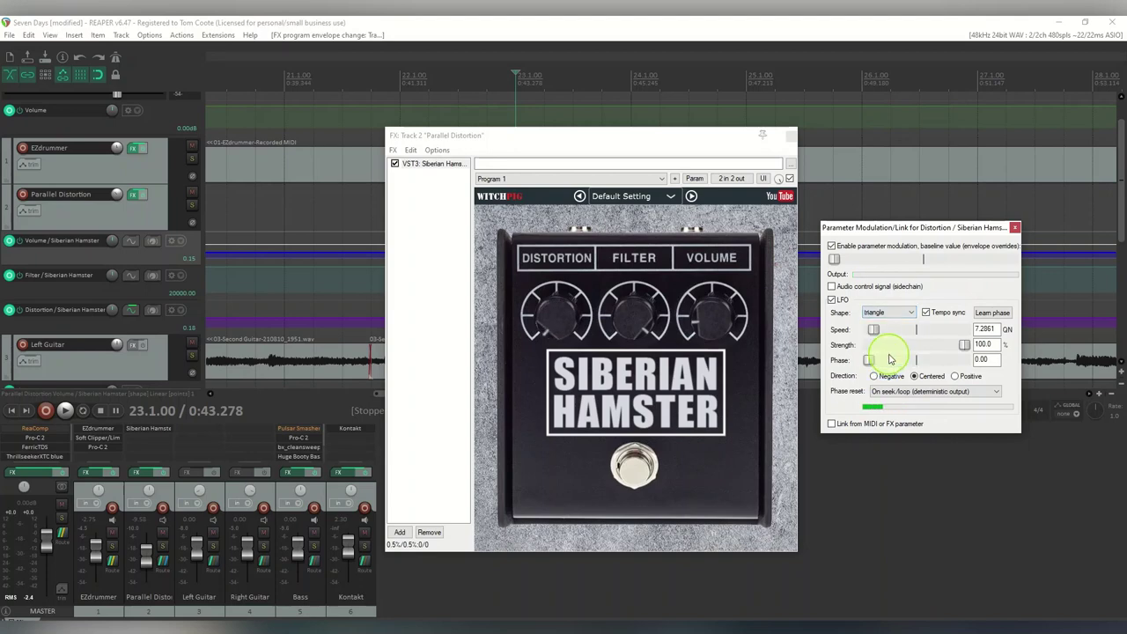
pyautogui.click(909, 313)
pyautogui.click(891, 331)
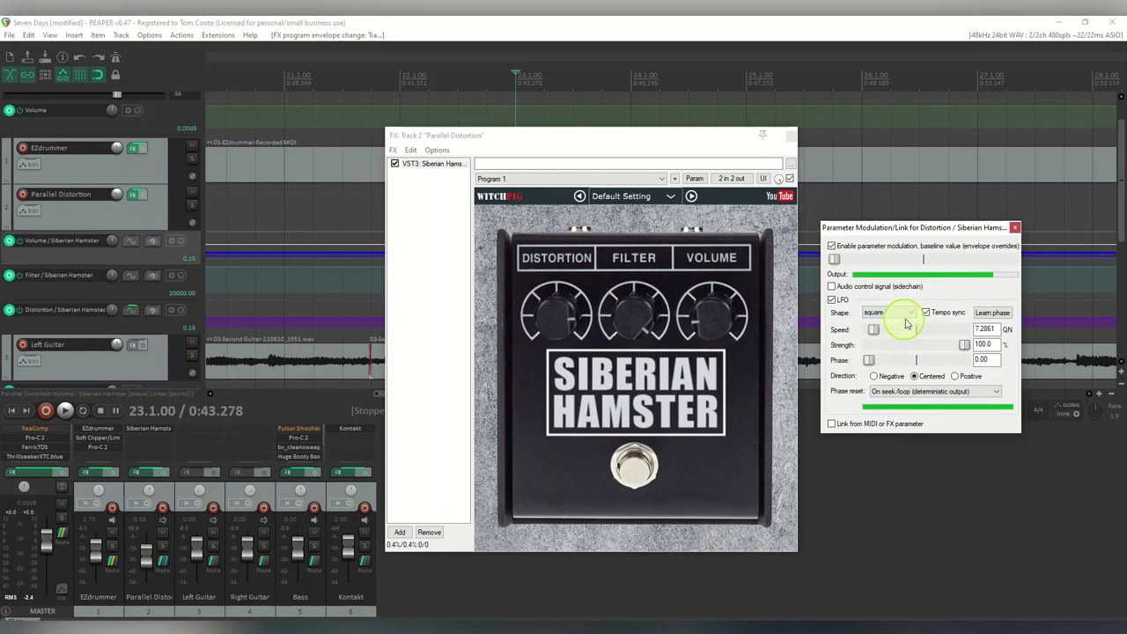
pyautogui.click(906, 313)
pyautogui.click(889, 324)
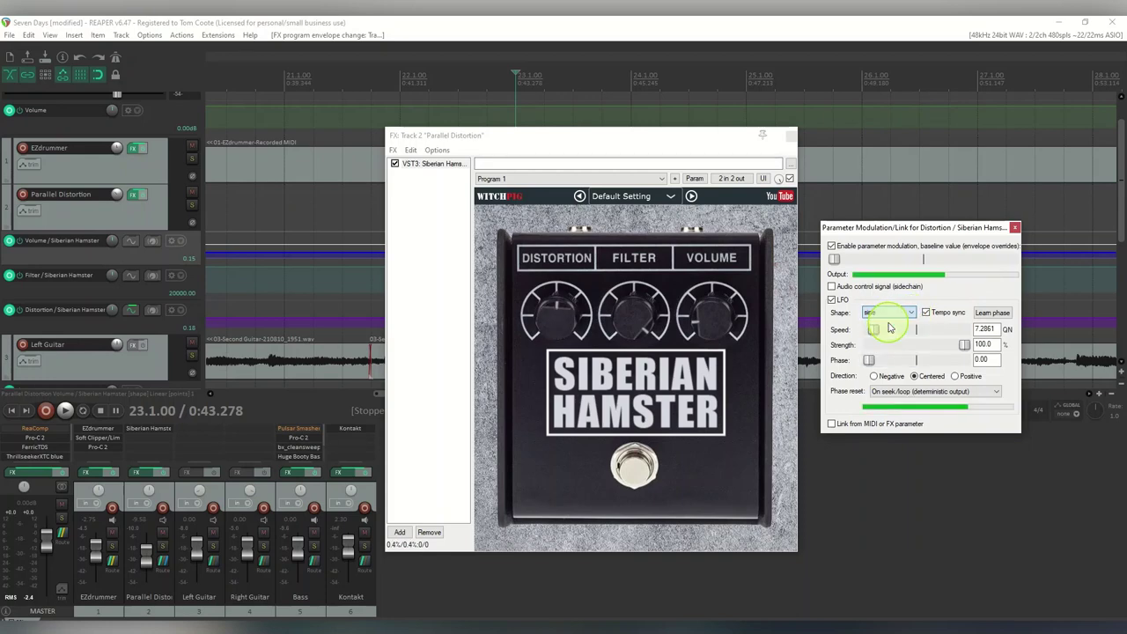
pyautogui.click(920, 505)
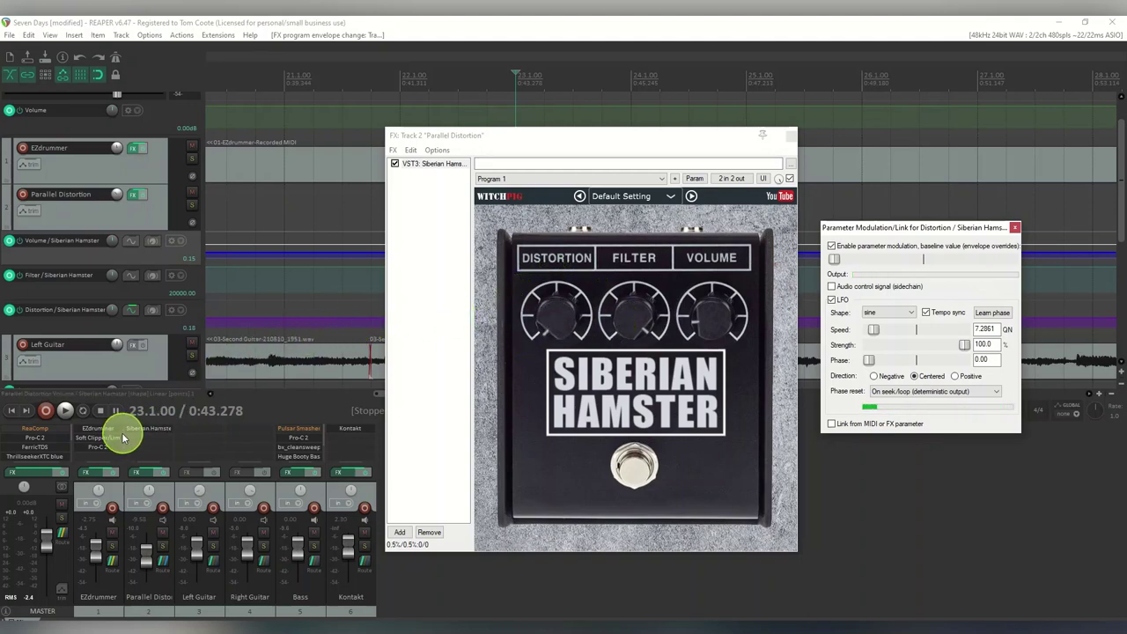
pyautogui.click(65, 411)
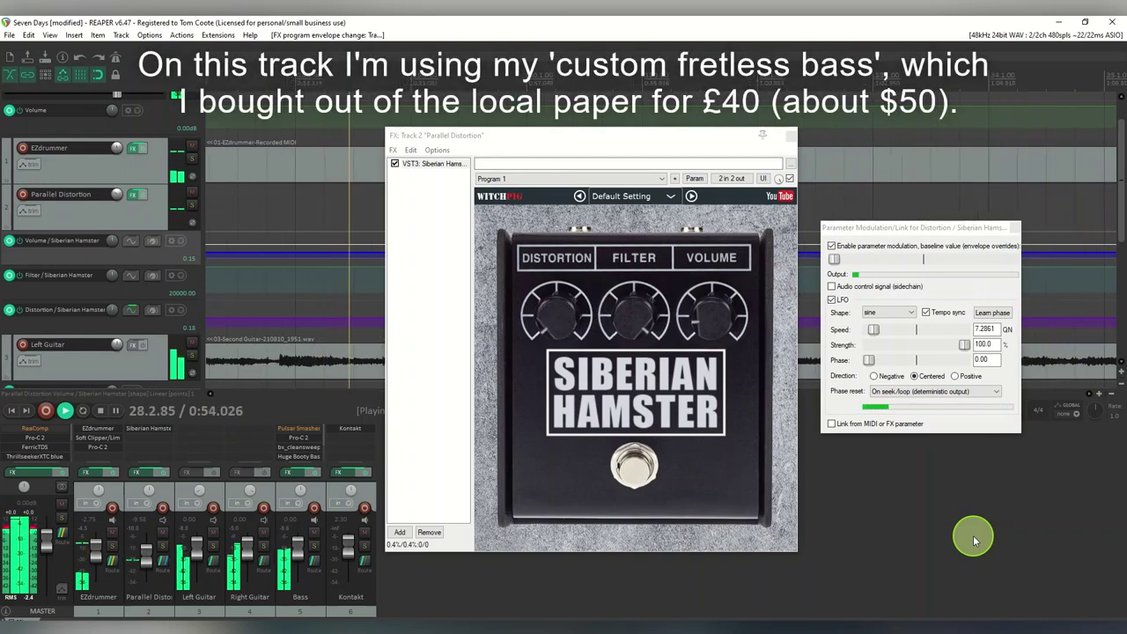
pyautogui.click(701, 316)
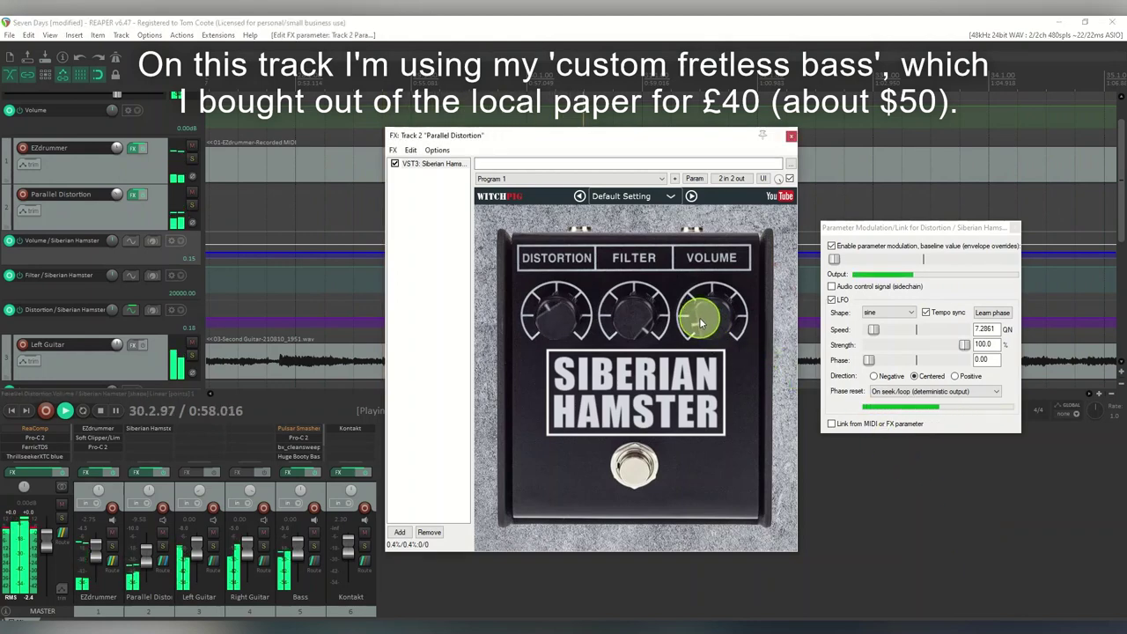
pyautogui.click(890, 314)
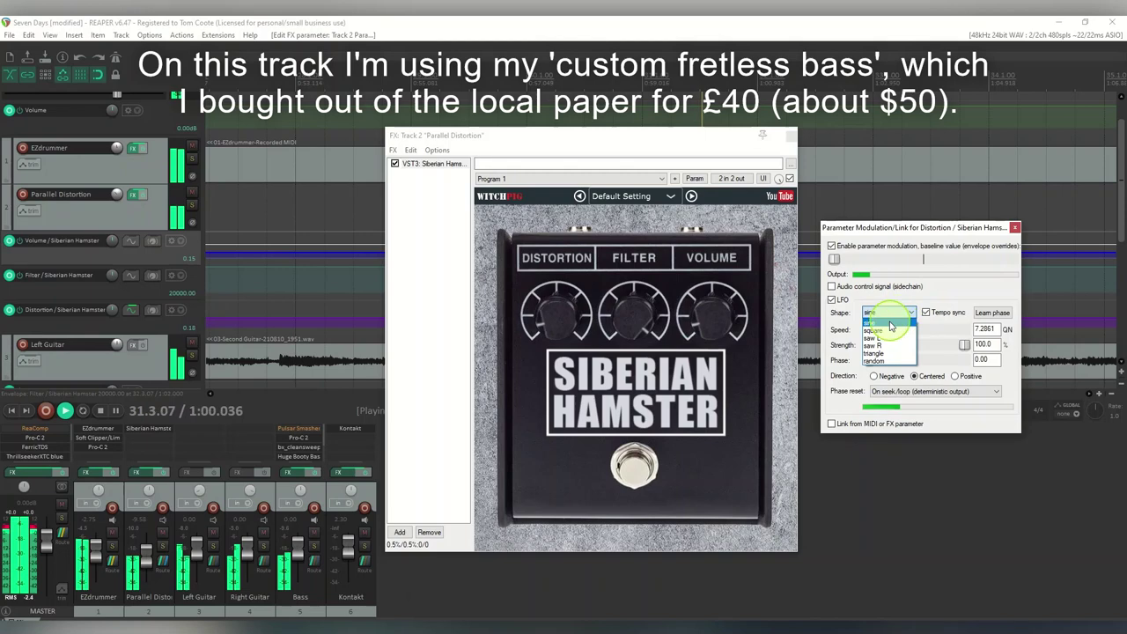
pyautogui.click(884, 330)
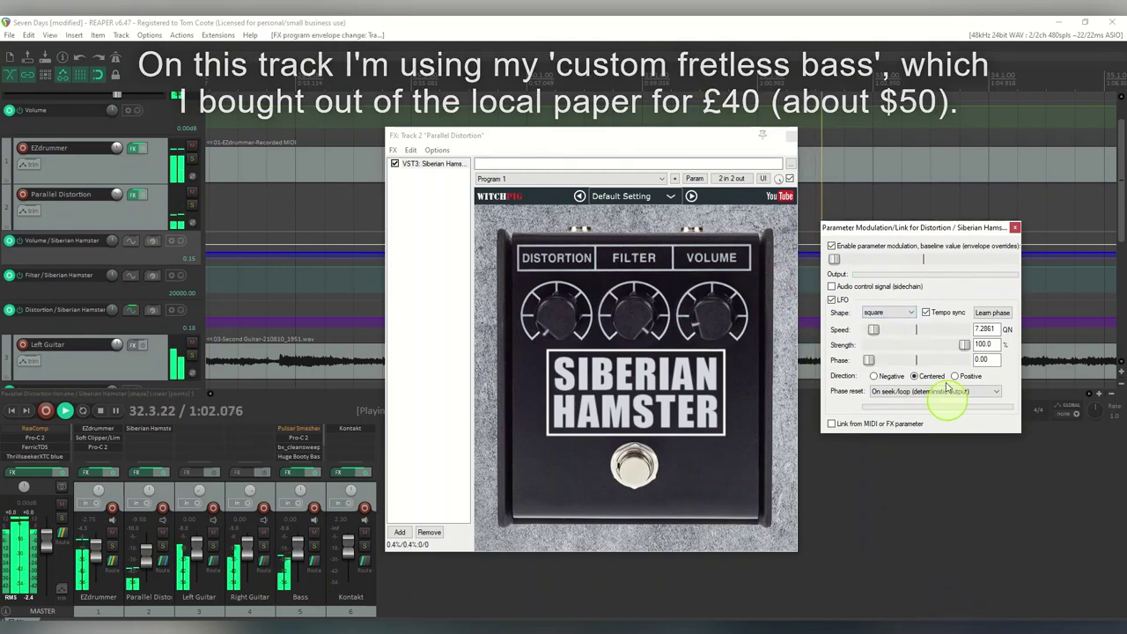
pyautogui.click(912, 317)
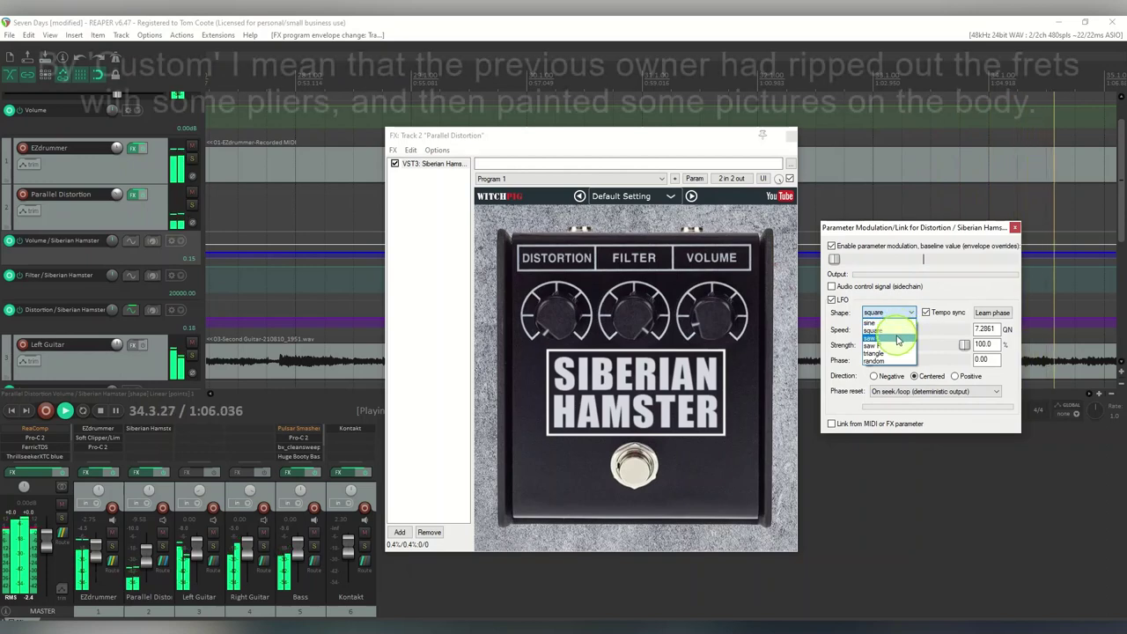
pyautogui.click(896, 345)
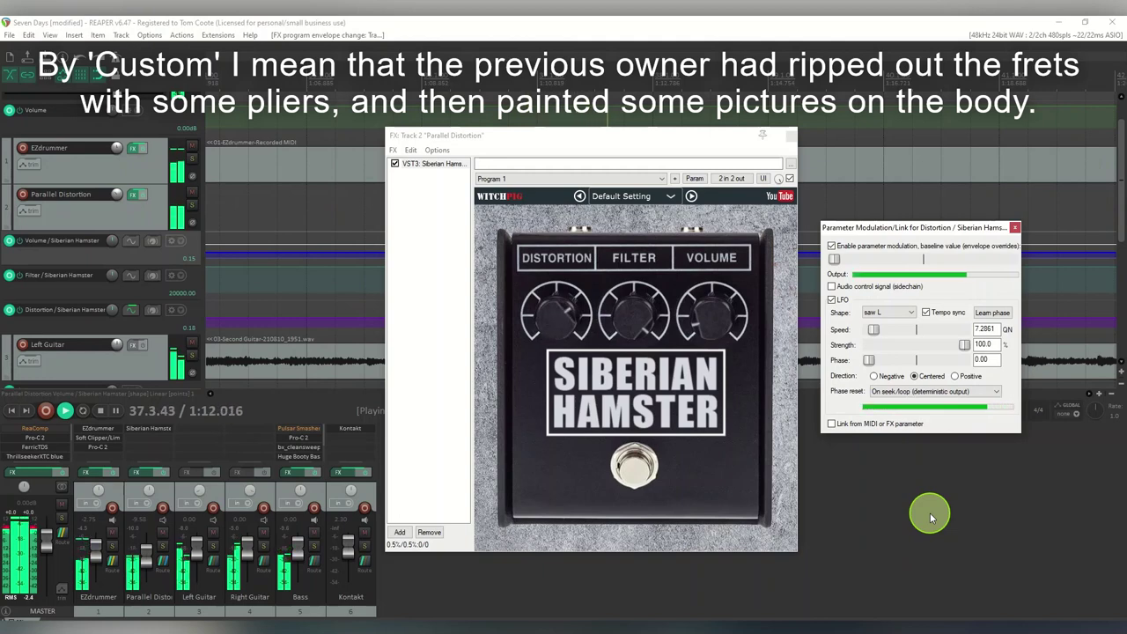
pyautogui.click(911, 315)
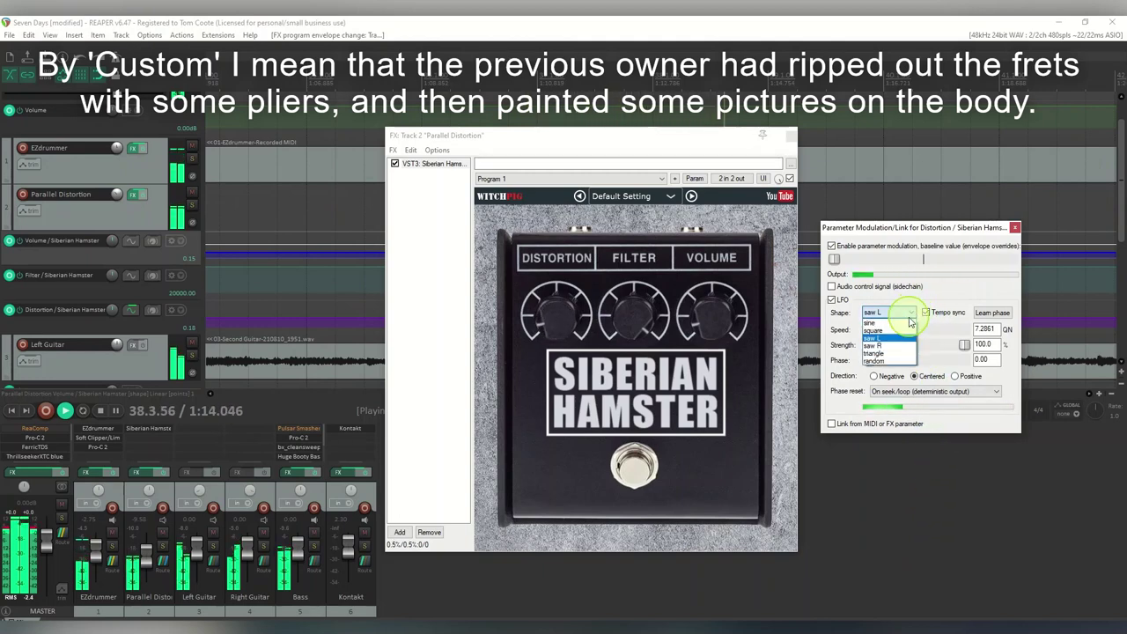
pyautogui.click(876, 354)
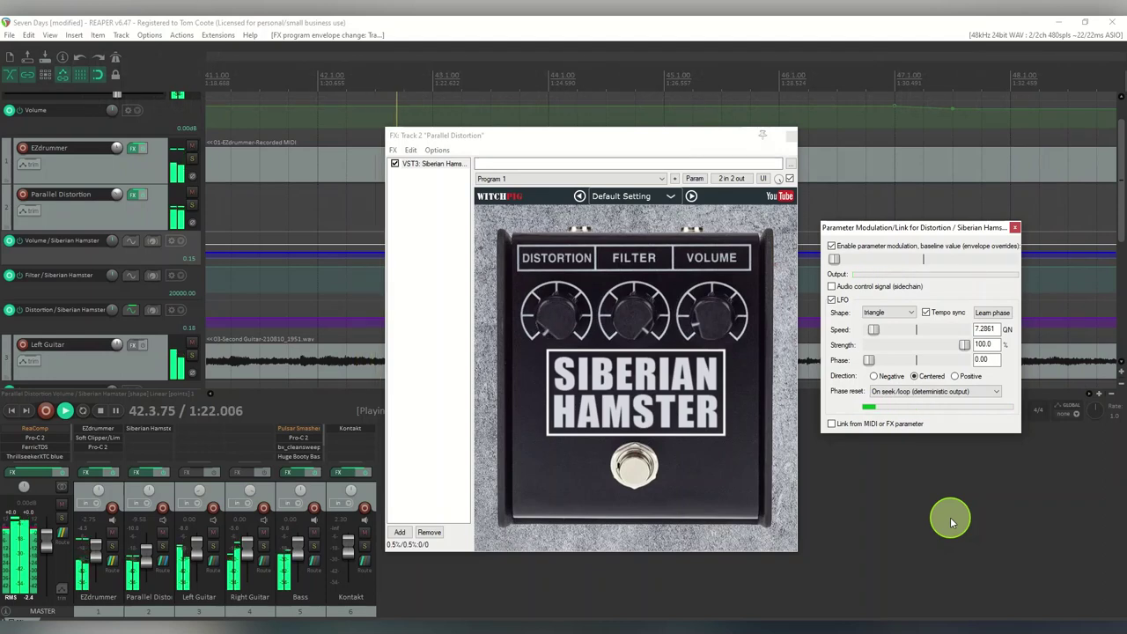
pyautogui.click(890, 313)
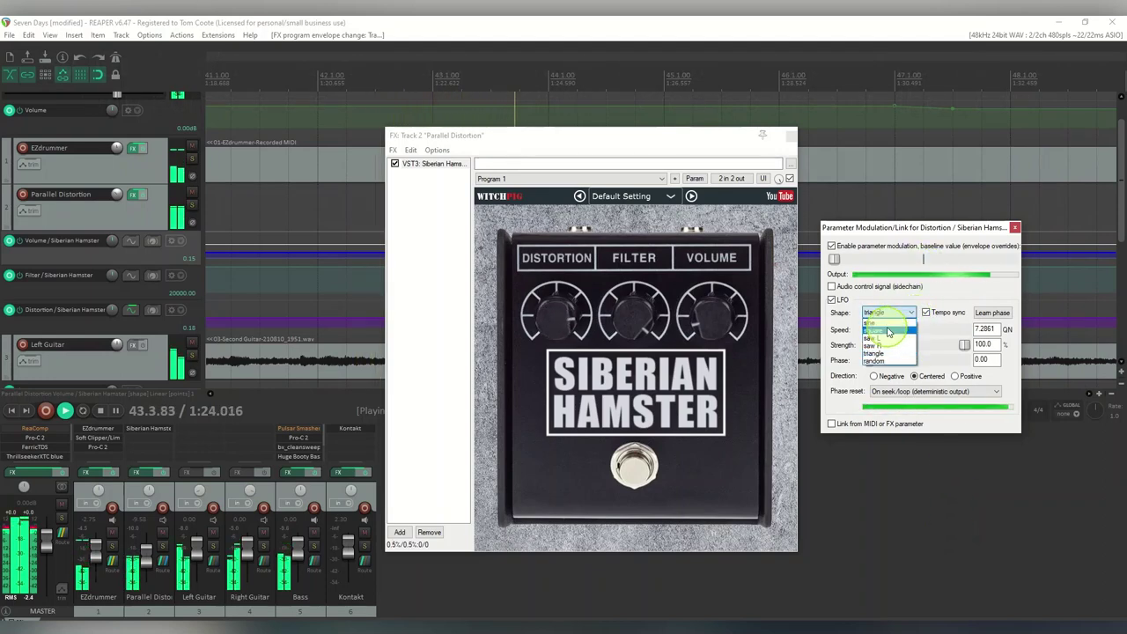
pyautogui.click(888, 322)
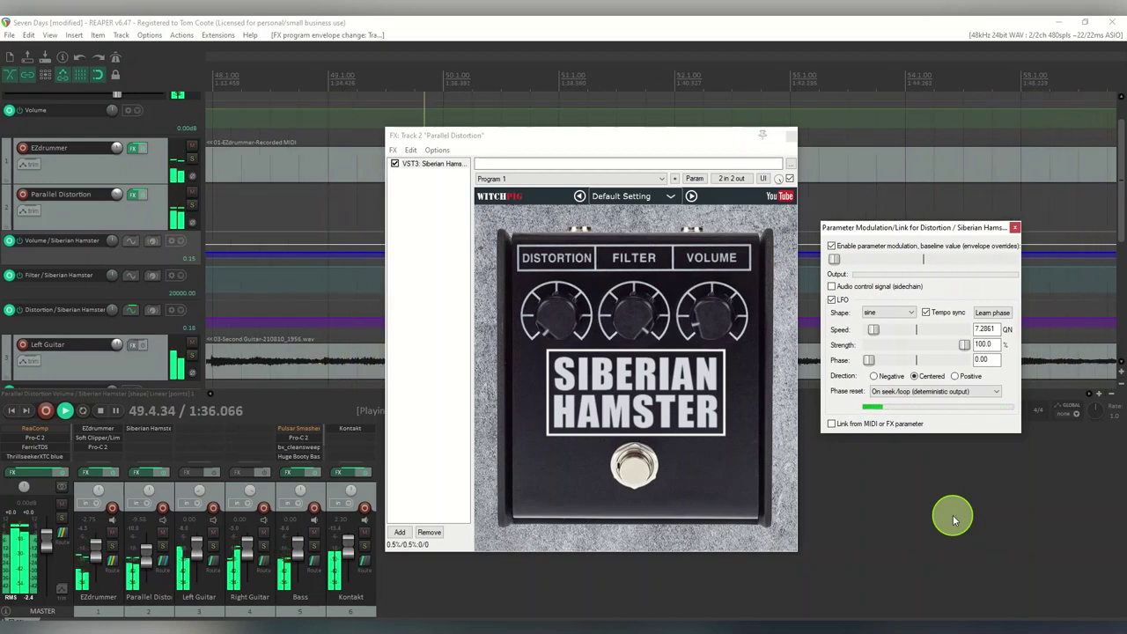
pyautogui.click(100, 412)
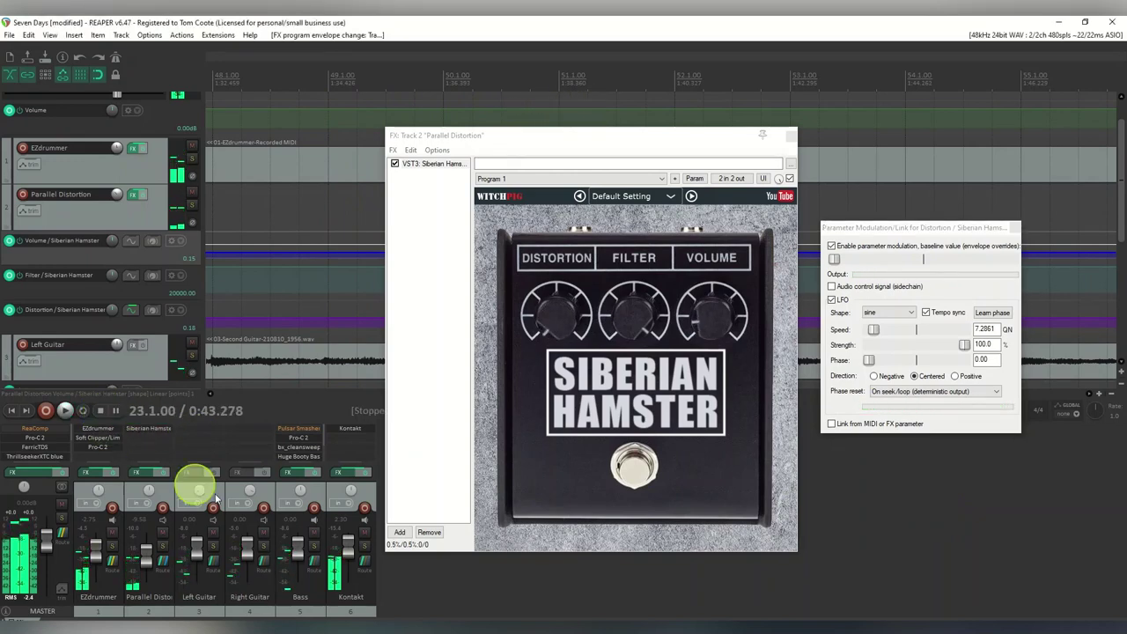